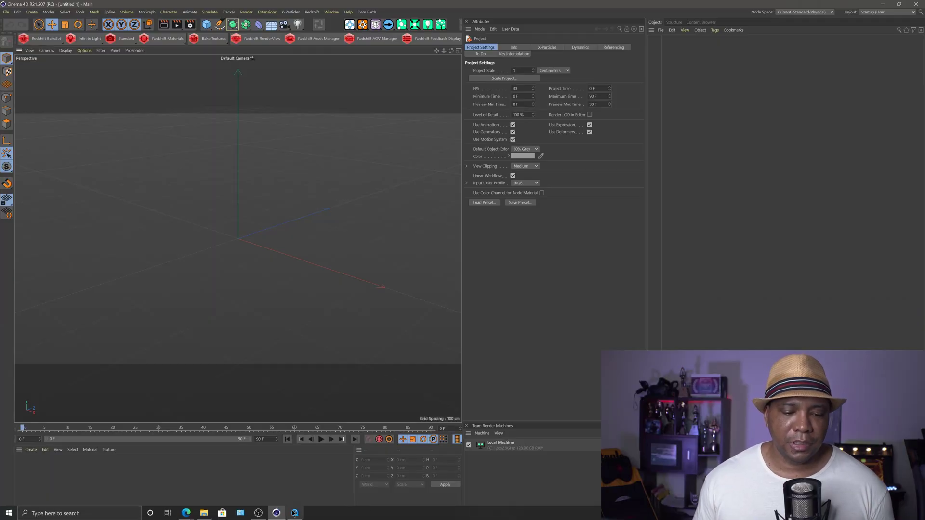
Review the wires hanging between the buildings in the rendered NAB_Intro_v07 video, and close the player
left_click(294, 513)
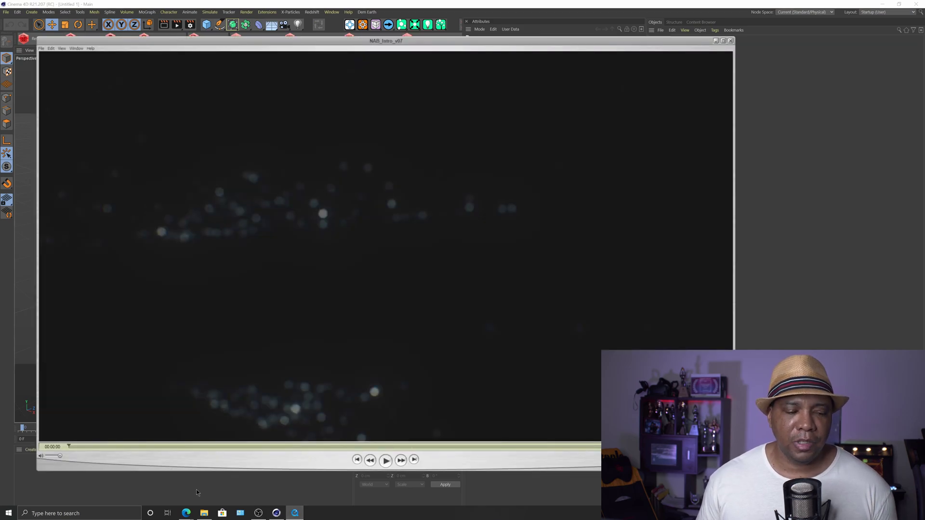
left_click_drag(69, 446, 236, 444)
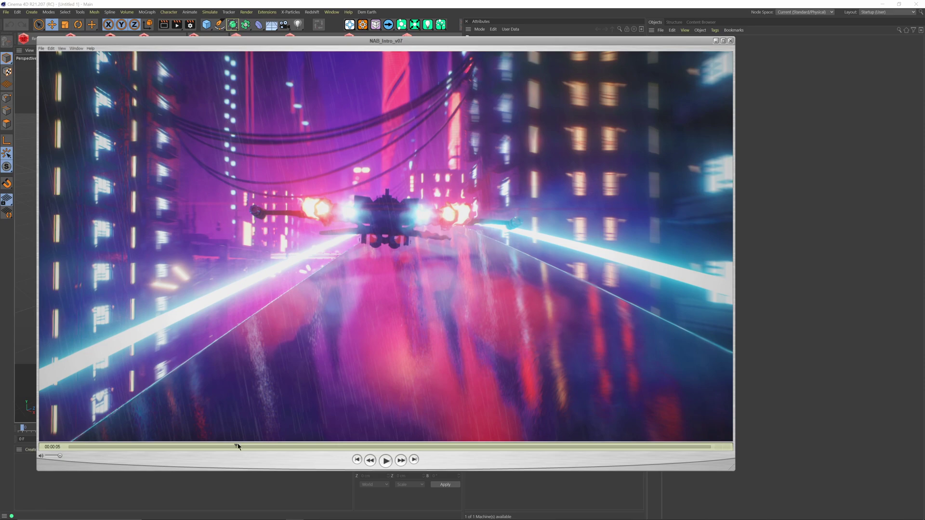
mouse_move(238, 443)
left_mouse_down()
mouse_move(257, 443)
mouse_move(237, 444)
left_mouse_up()
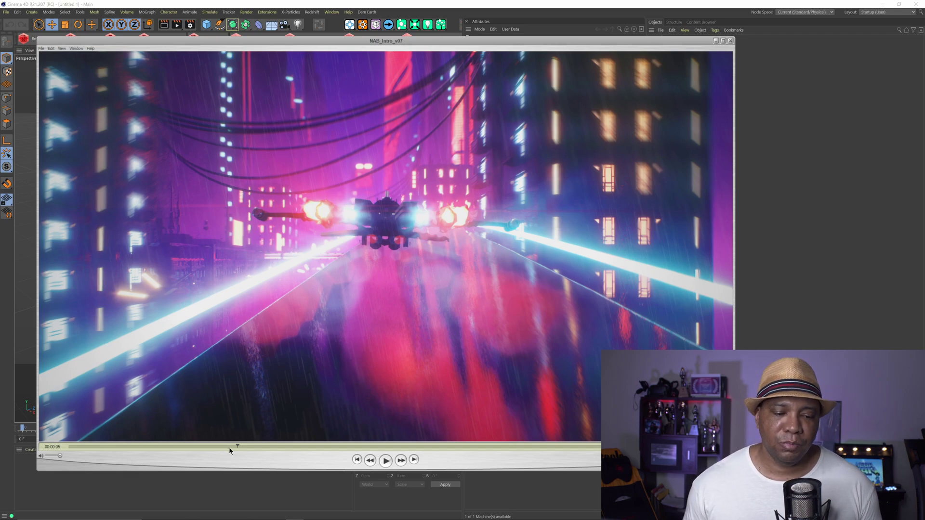
left_click_drag(236, 446, 258, 448)
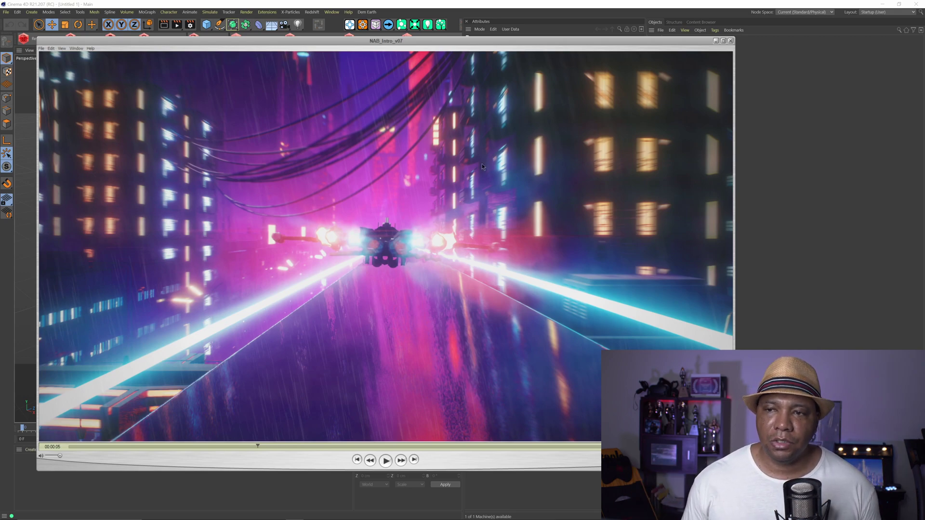
left_click(731, 41)
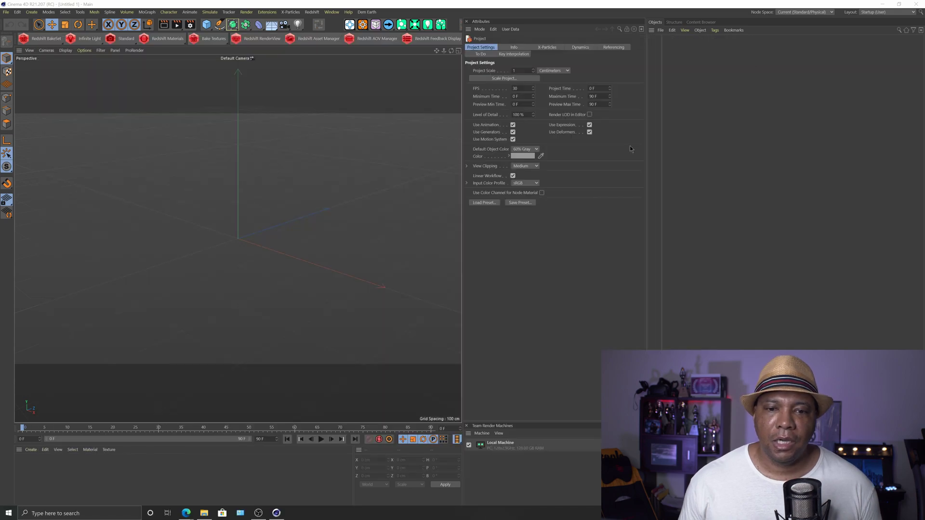
Switch to the browser, look at the Toolbox entries on the Cineversity website, and close the window
mouse_move(188, 511)
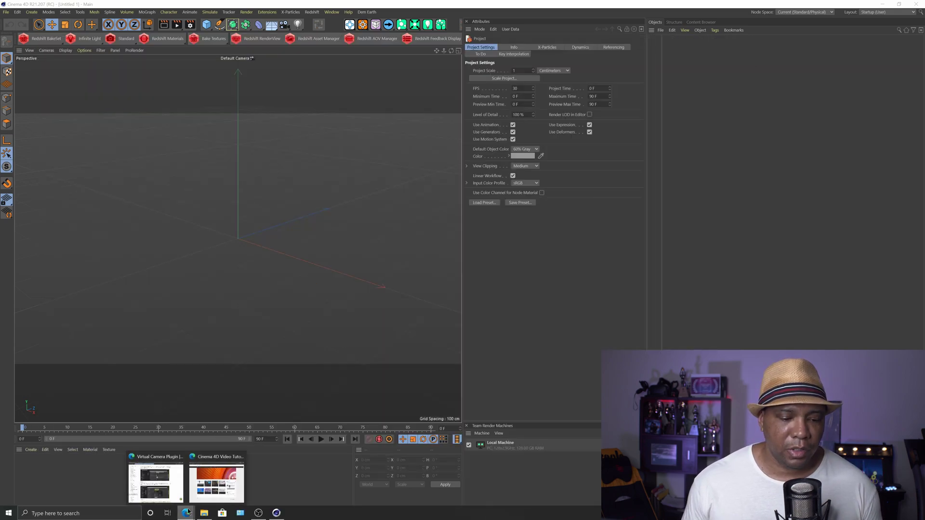
left_click(211, 461)
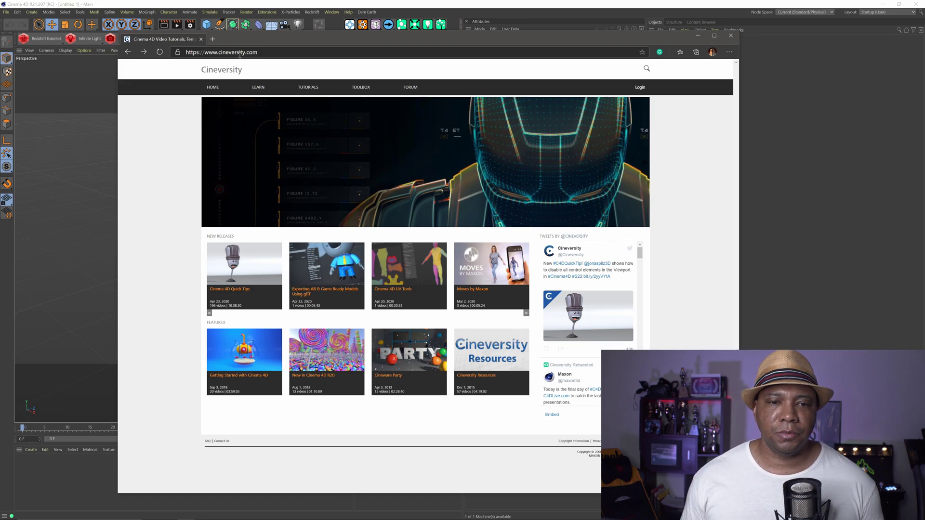
mouse_move(356, 90)
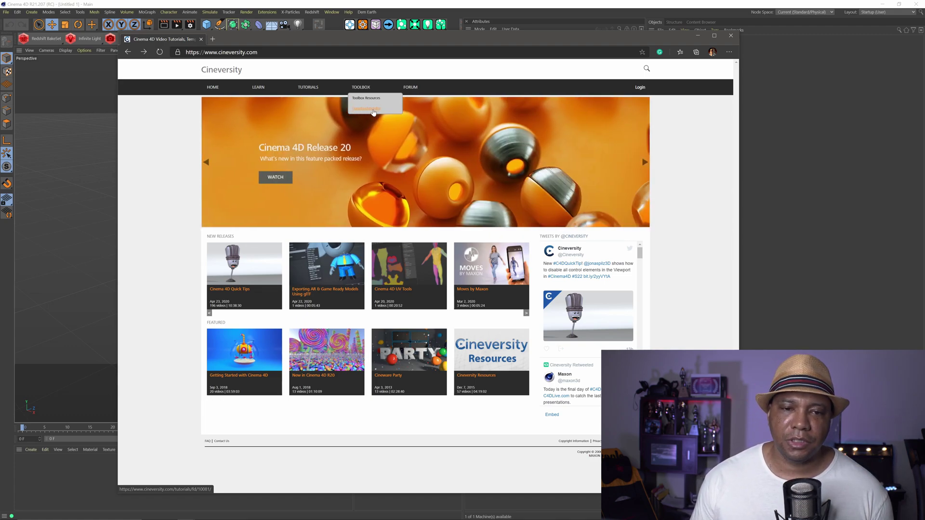
left_click(731, 35)
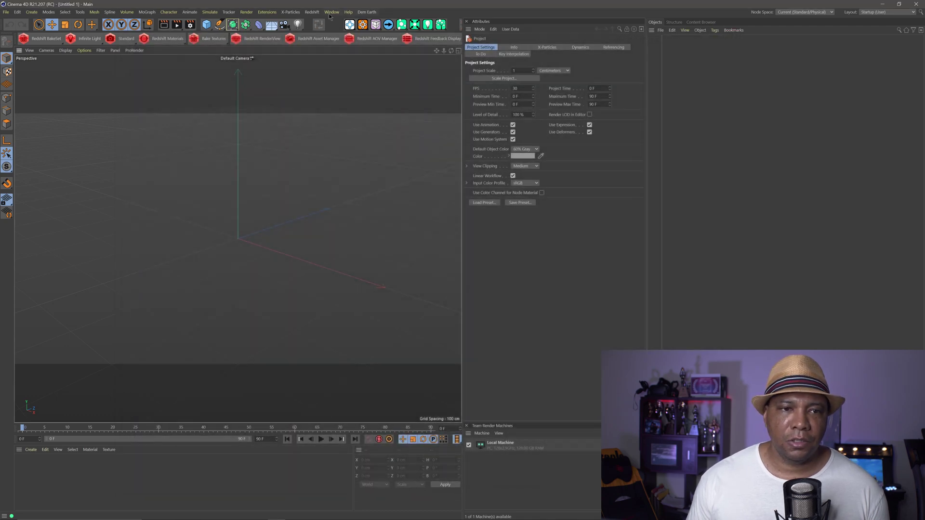
Open the CV-Toolbox in an enlarged window and browse its list of available plugins
left_click(272, 13)
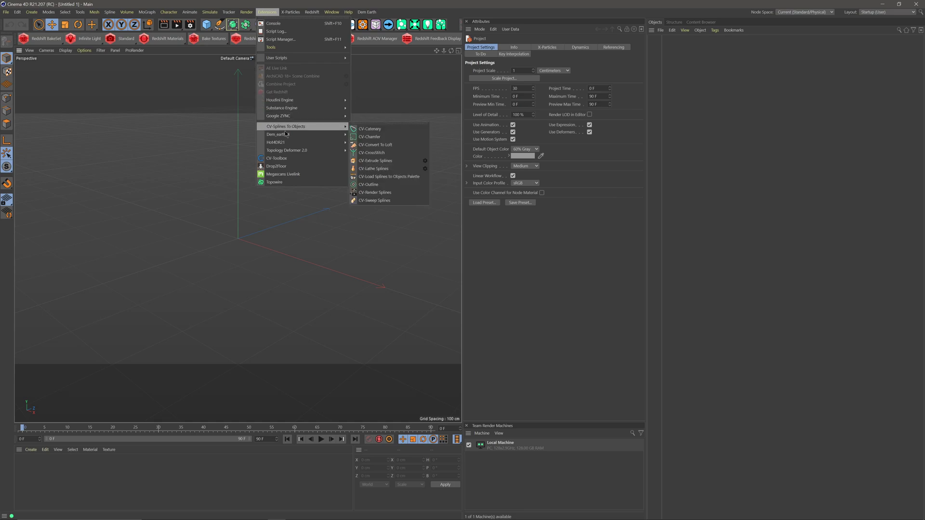
left_click(274, 160)
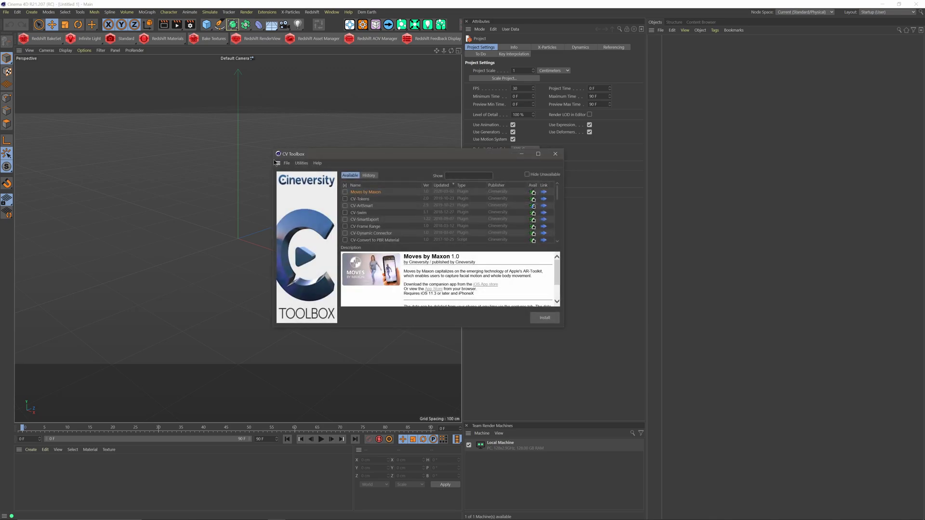
left_click_drag(333, 160, 272, 90)
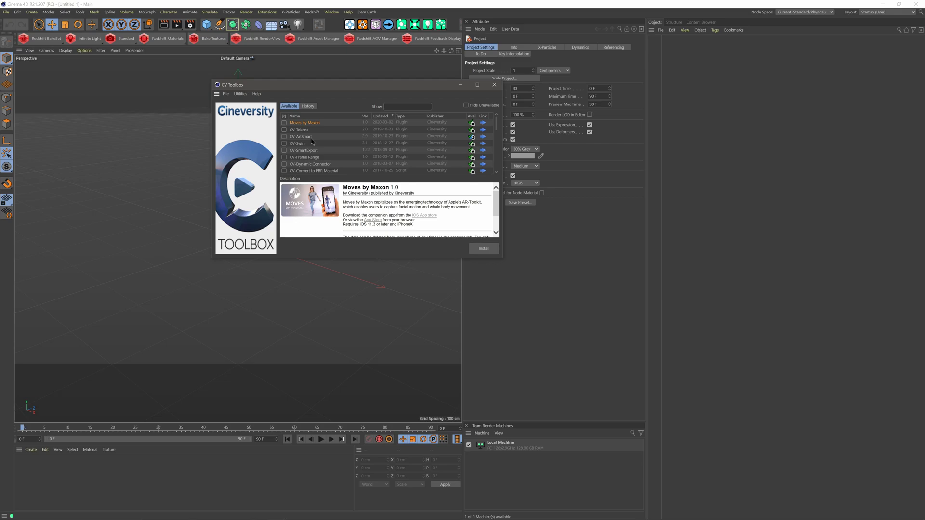
left_click_drag(503, 258, 606, 424)
scroll(310, 221, "down", 3)
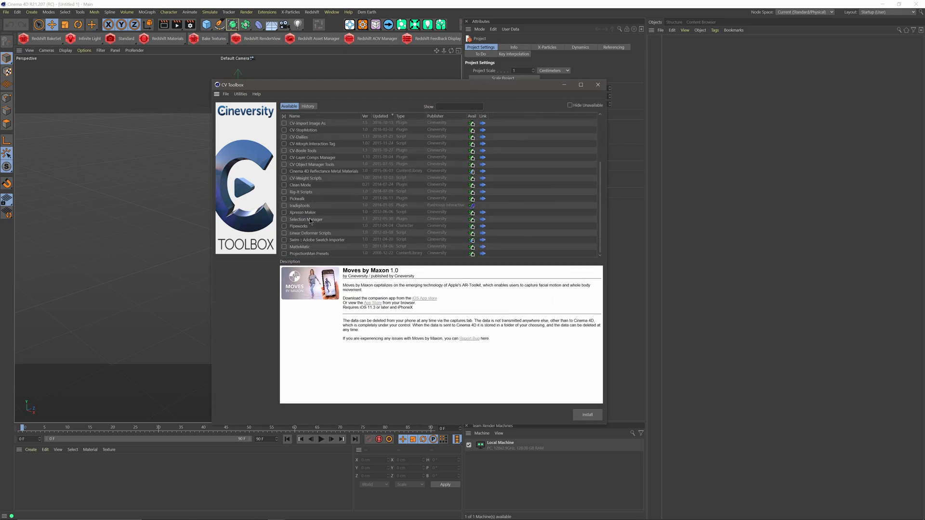
scroll(309, 221, "up", 3)
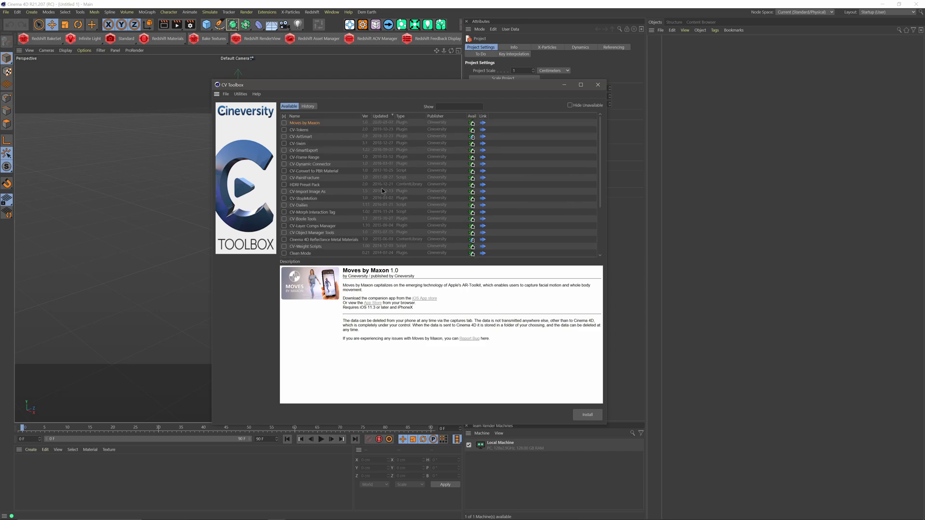
Look through the CV-Splines To Objects commands and close the CV-Toolbox
left_click(268, 12)
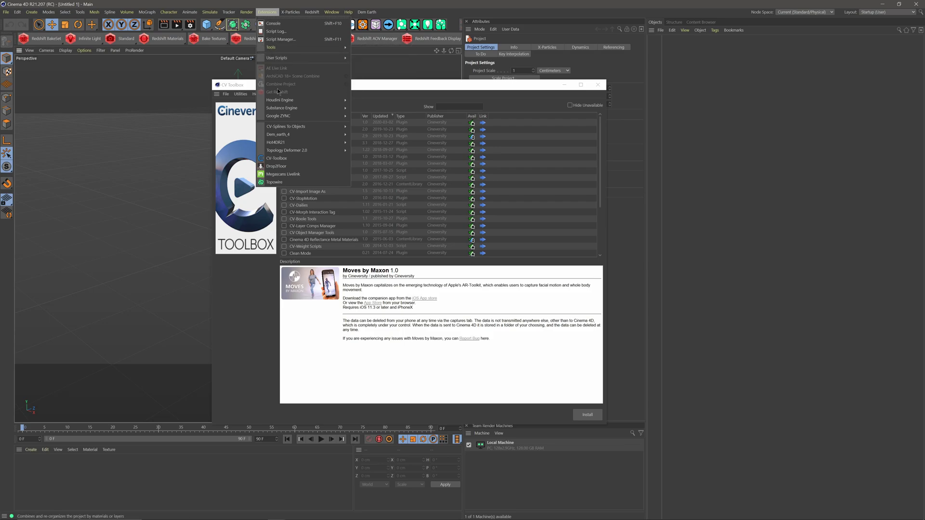
mouse_move(284, 128)
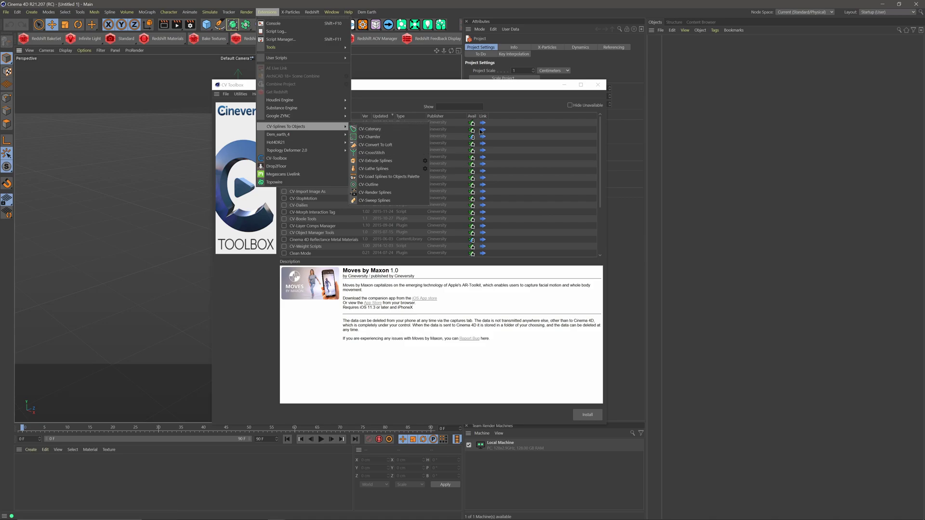
left_click(599, 87)
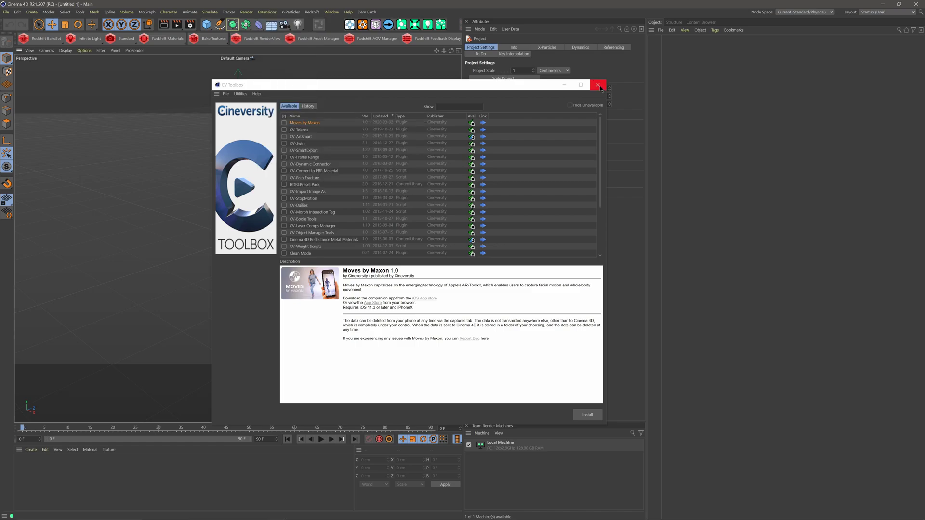
left_click(600, 86)
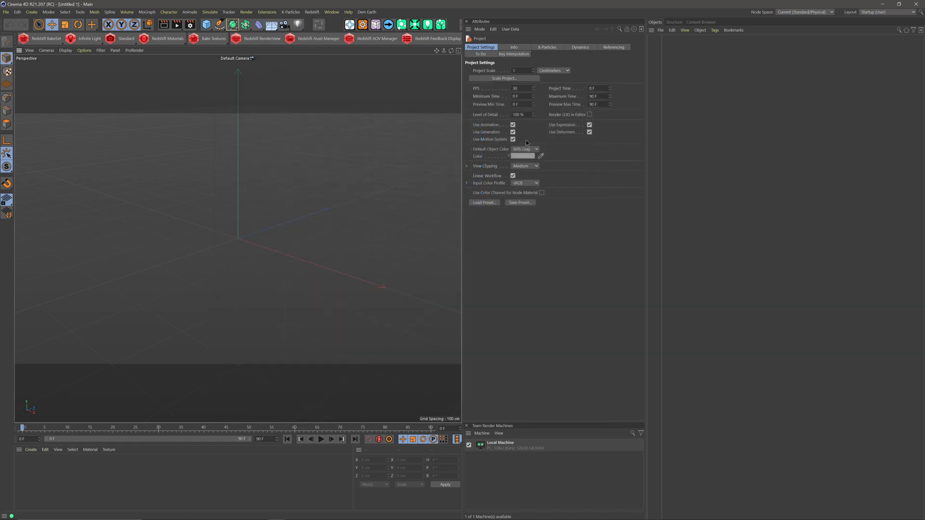
Draw a nearly horizontal two-point Bezier spline in the Right view with the Spline Pen, starting at about Y 102 cm, Z -400 cm
left_click_drag(451, 50, 460, 55)
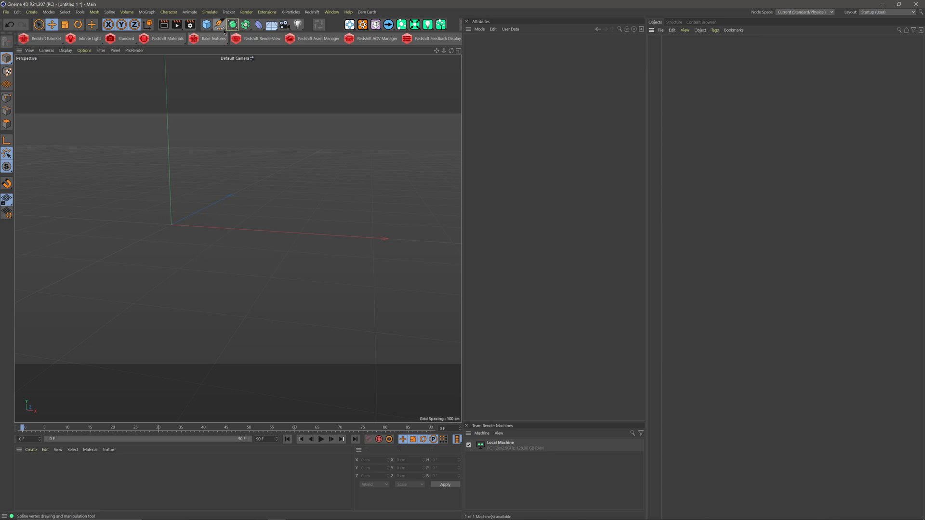
left_click(459, 51)
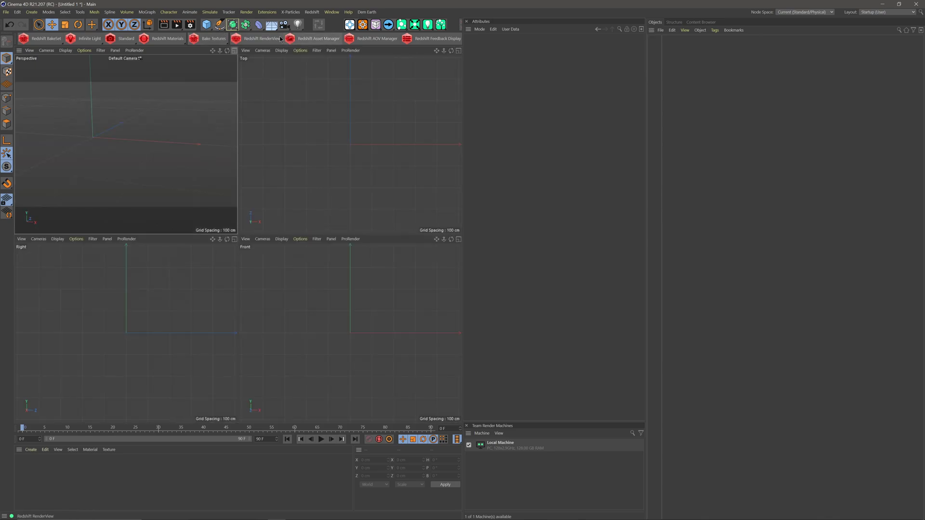
left_click(219, 25)
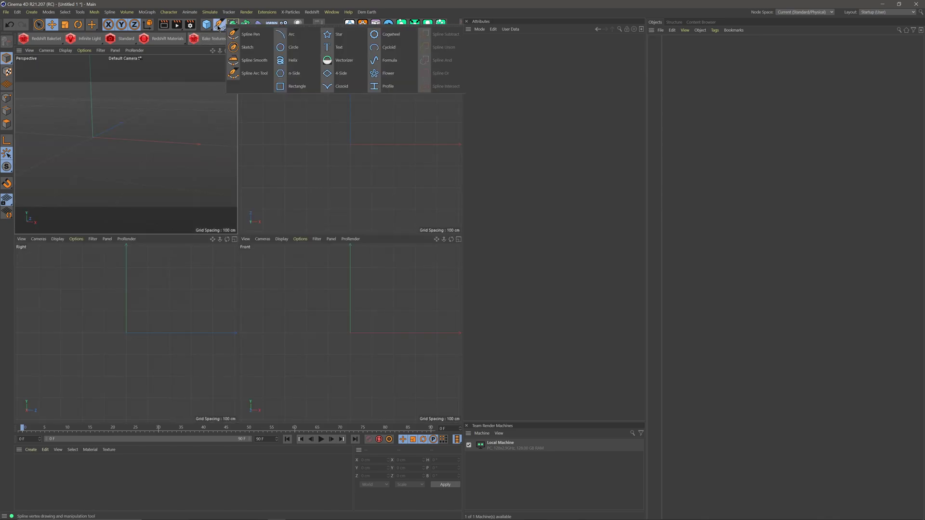
left_click(241, 35)
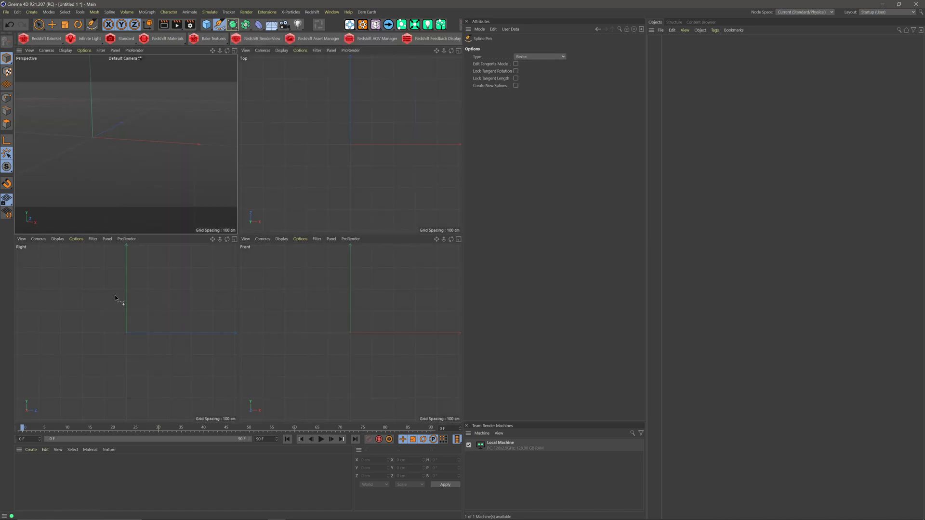
left_click(234, 239)
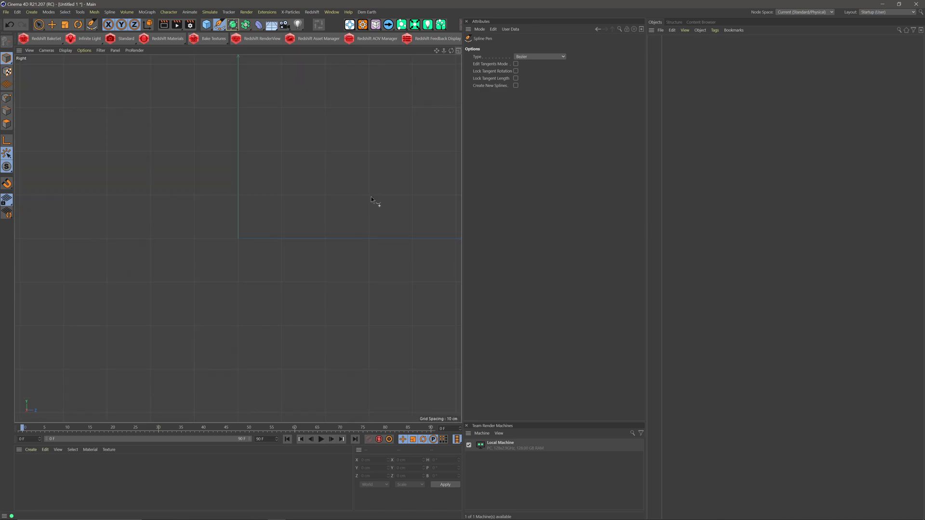
left_click(63, 194)
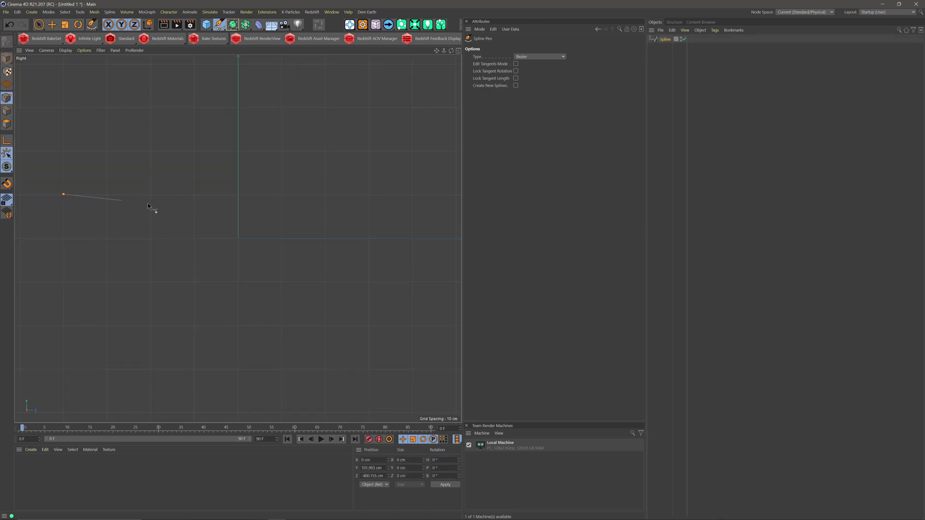
left_click(413, 196)
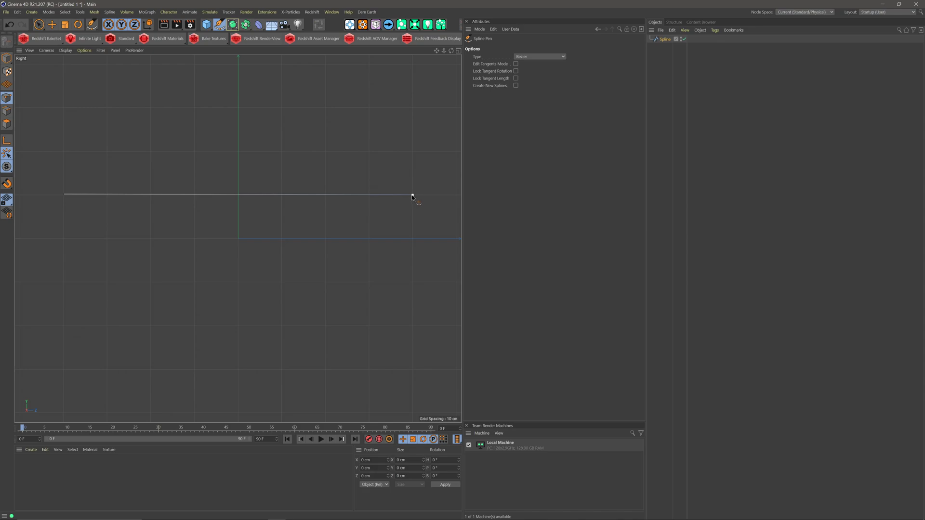
Return to the perspective view, add a CV-Catenary object, and make the spline its child
left_click(459, 50)
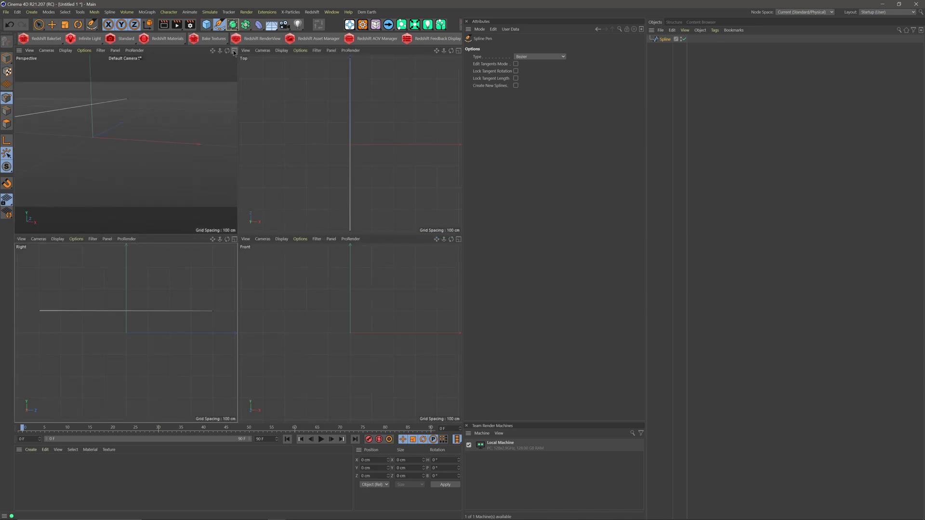
left_click(234, 50)
left_click_drag(201, 175, 258, 198, "alt")
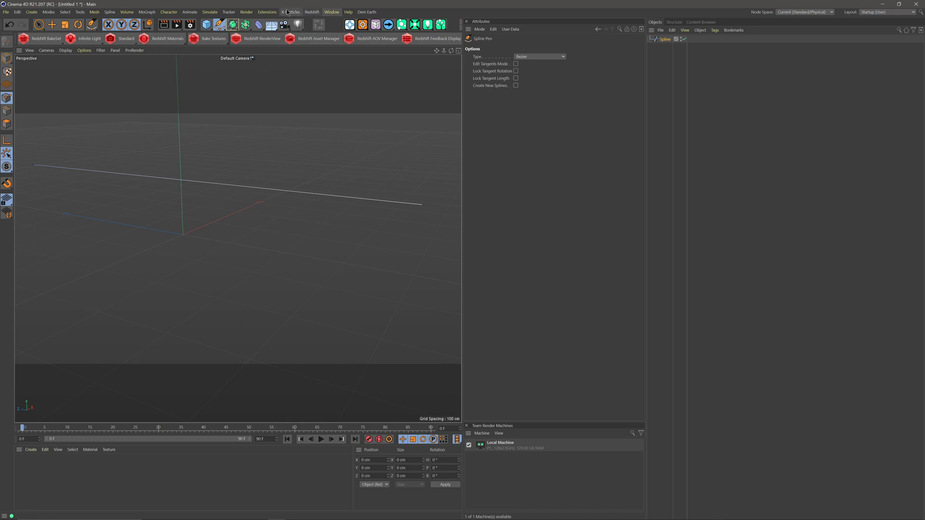
left_click(265, 16)
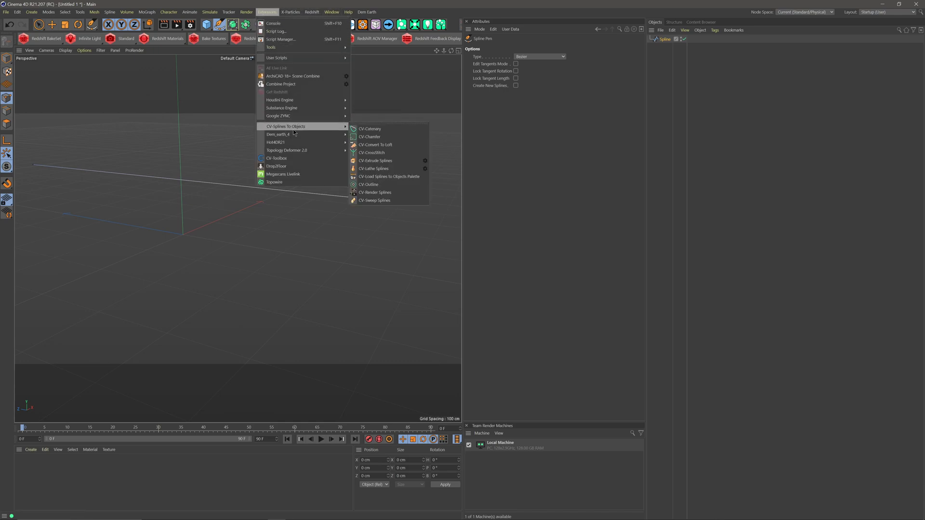
left_click(375, 129)
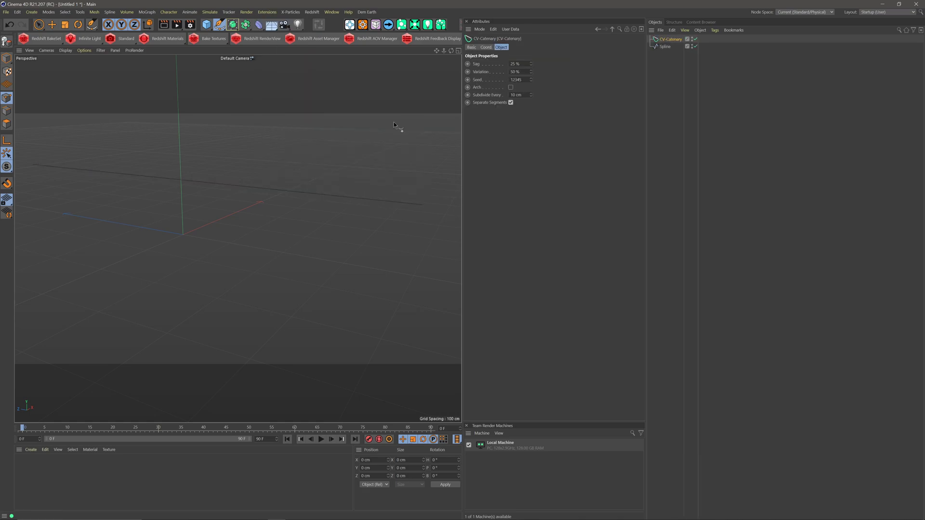
left_click(666, 47)
left_click(672, 40)
Set the catenary's Sag to 12.6% and Subdivide Every to 11 cm
left_click_drag(531, 64, 555, 92)
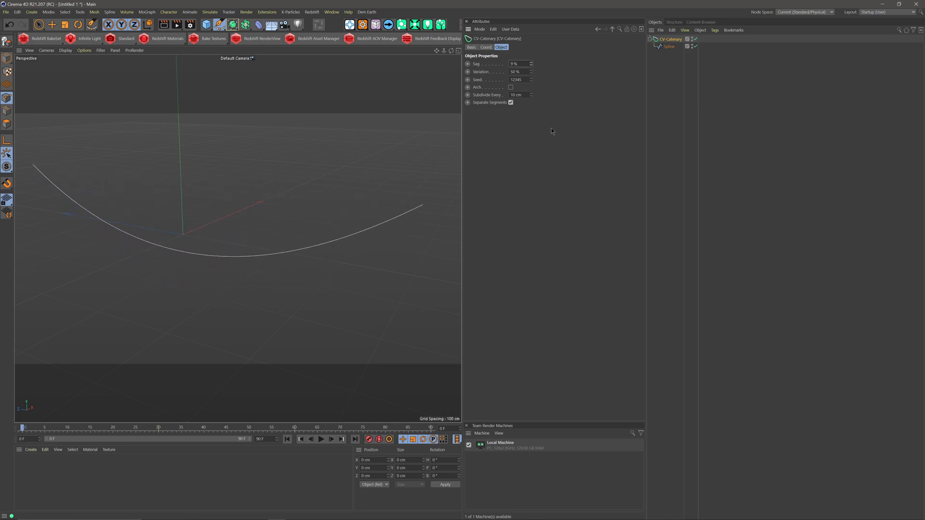
left_click_drag(531, 63, 460, 81)
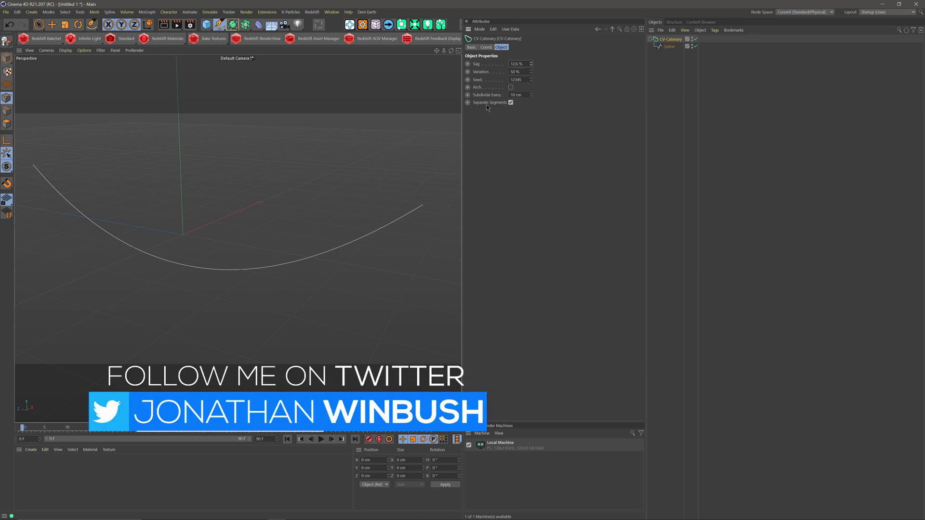
left_click(531, 96)
left_click(531, 96)
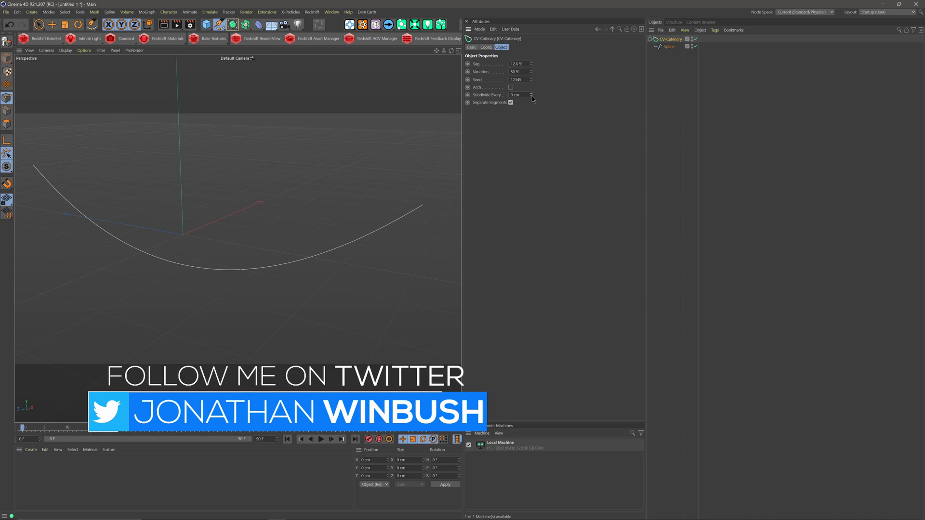
left_click_drag(531, 96, 533, 95)
left_click(532, 93)
left_click(532, 94)
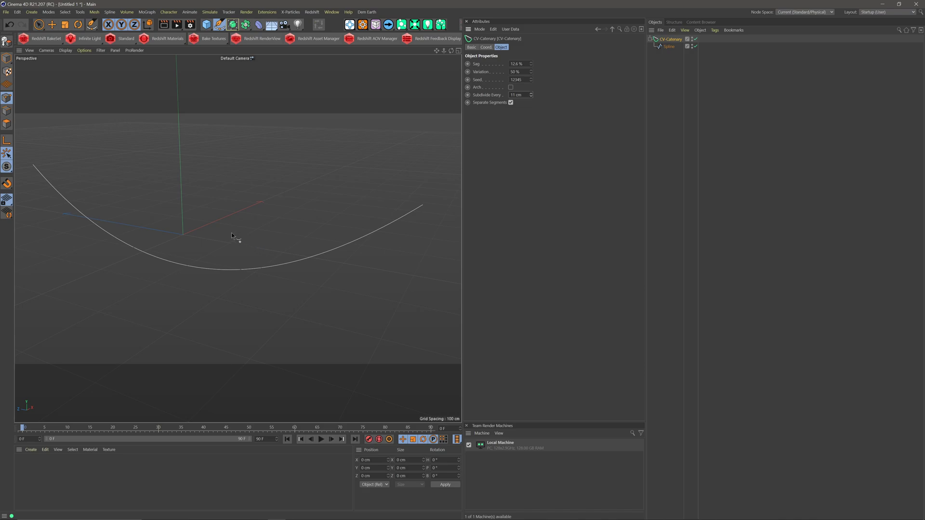
Sweep a circle of 6 cm radius along the CV-Catenary with a Sweep generator and set the catenary's Sag to 6.9%
left_click(237, 26)
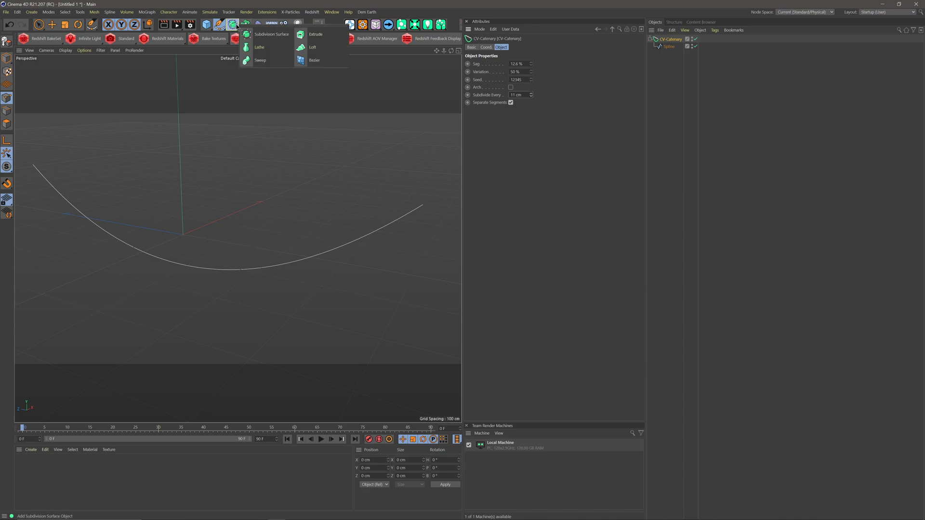
left_click(249, 61)
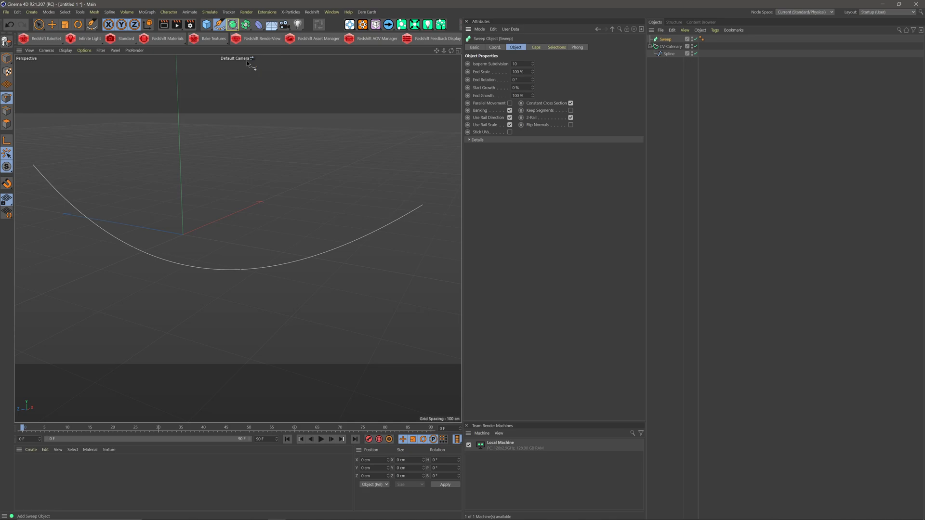
left_click(221, 28)
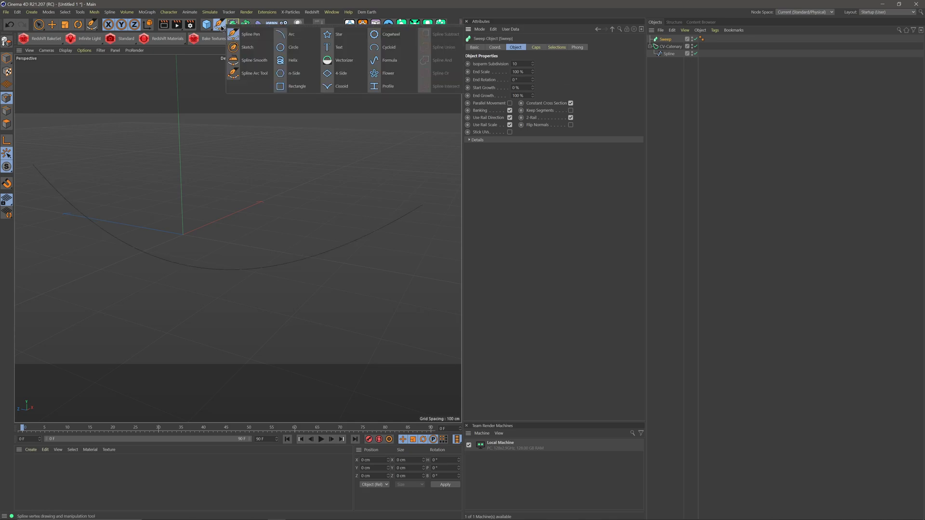
left_click(297, 48)
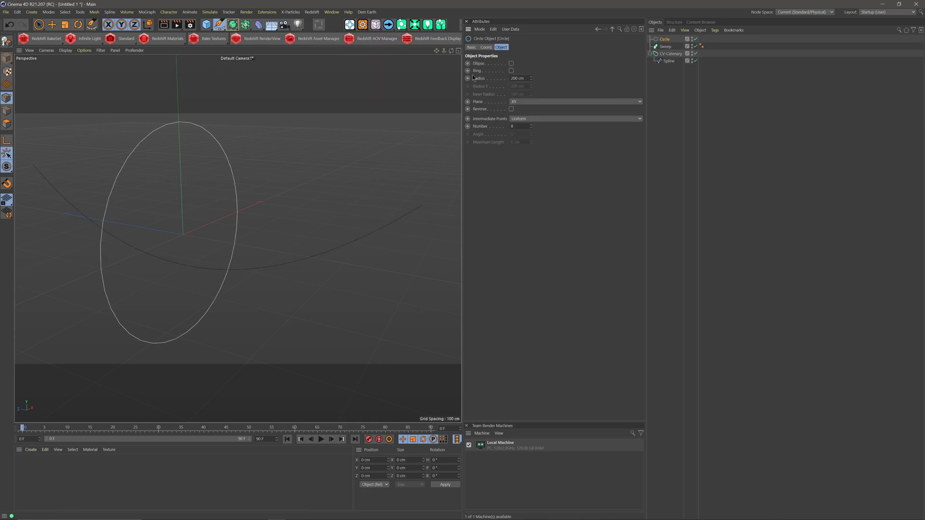
left_click_drag(531, 79, 527, 153)
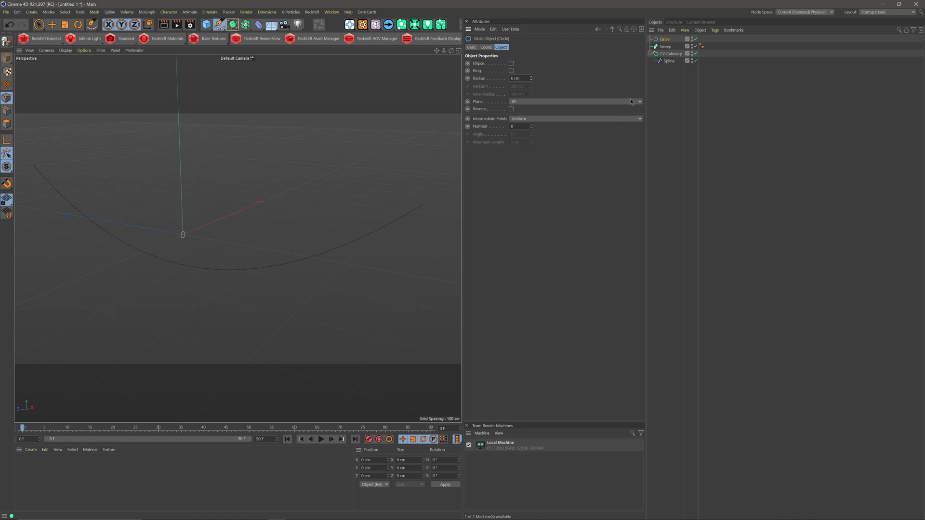
left_click_drag(666, 39, 673, 50)
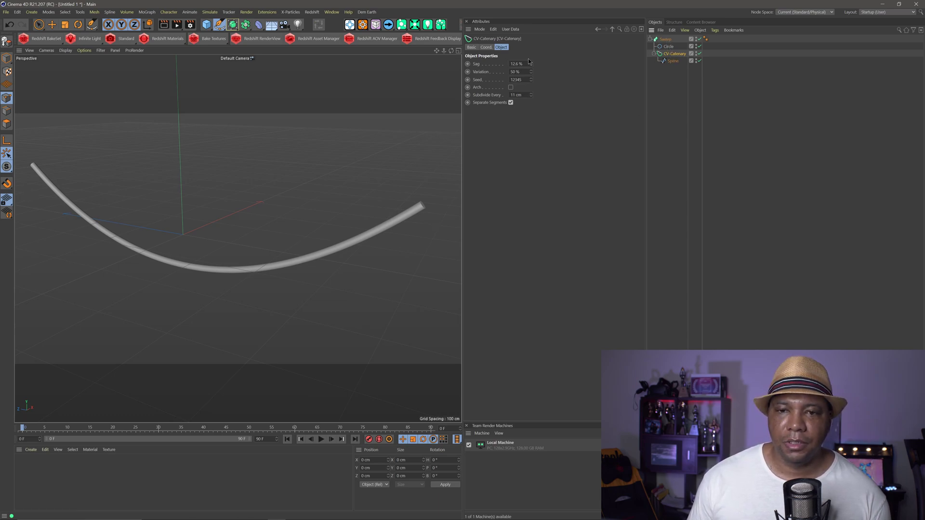
left_click_drag(531, 67, 534, 104)
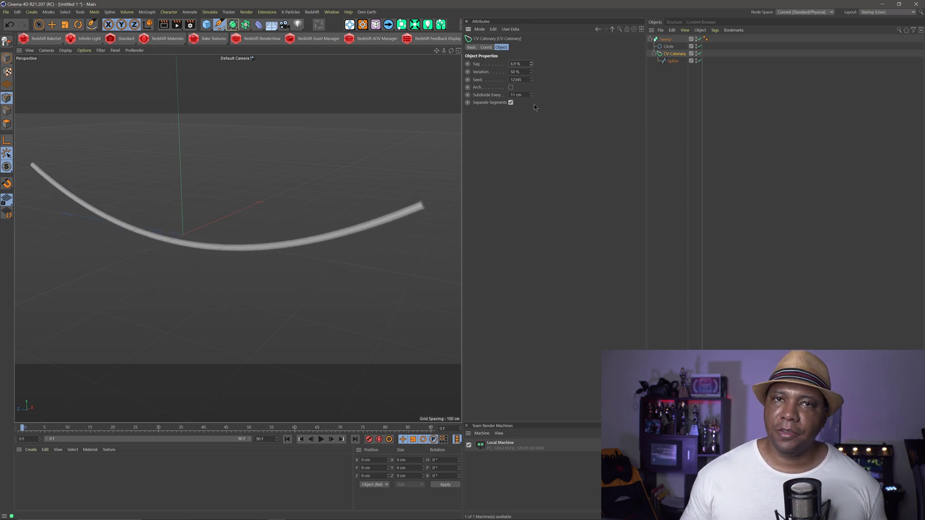
Delete the Sweep together with its children and add a MoGraph Cloner to the empty scene
left_click(670, 40)
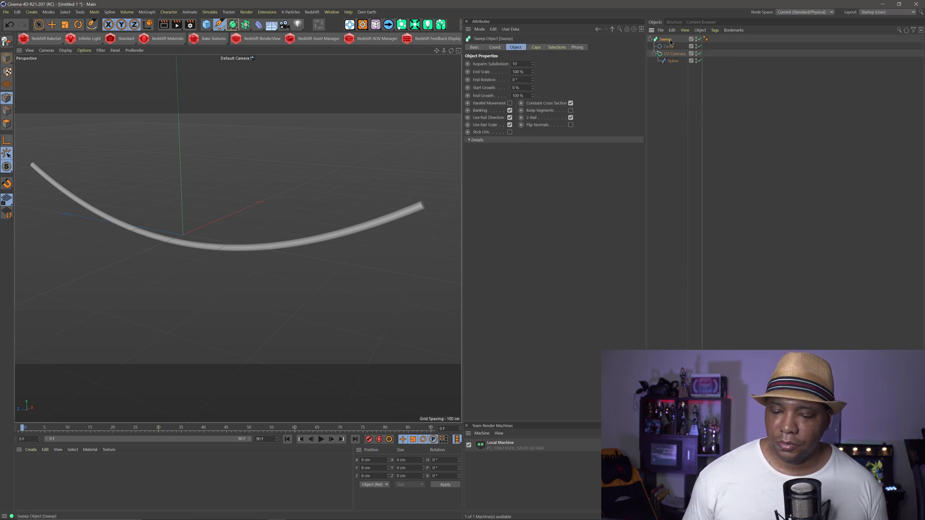
key("Delete")
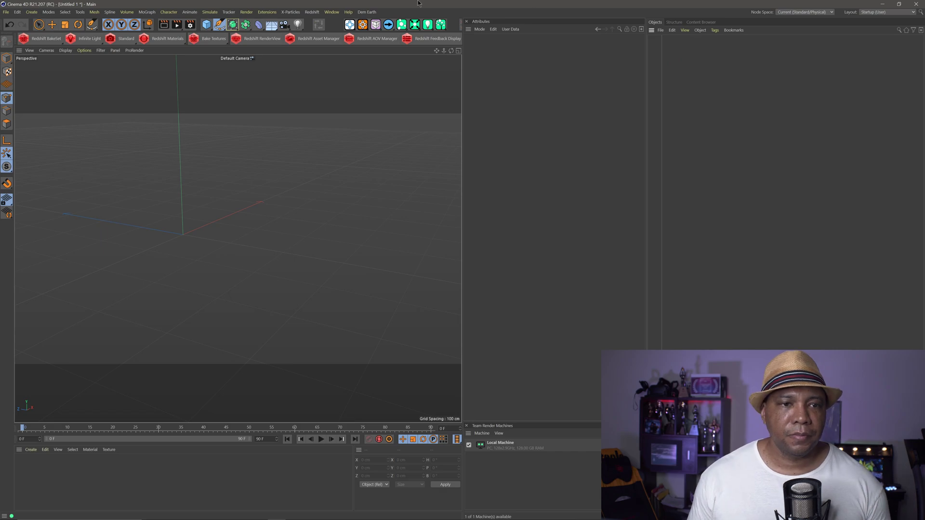
left_click(148, 12)
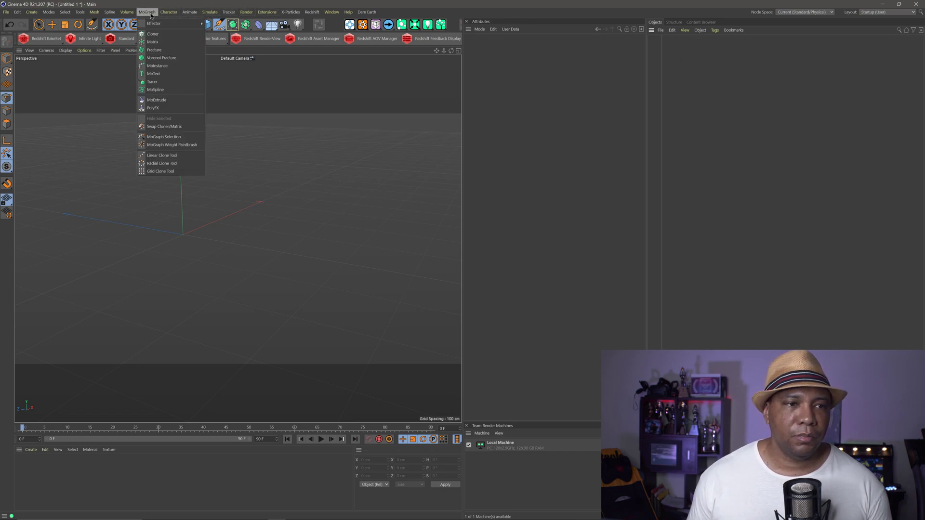
left_click(154, 35)
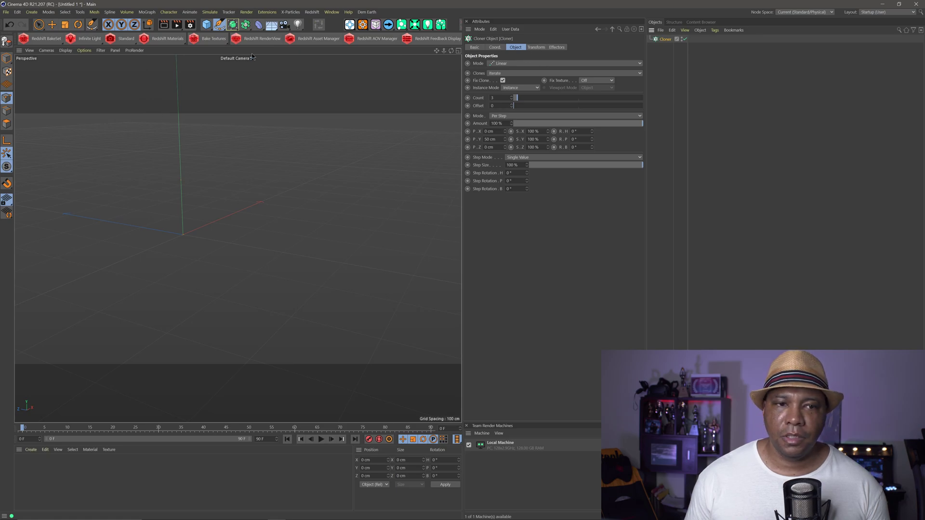
Create a cube measuring 20 cm in X, Y and Z and make it a child of the Cloner
left_click(206, 25)
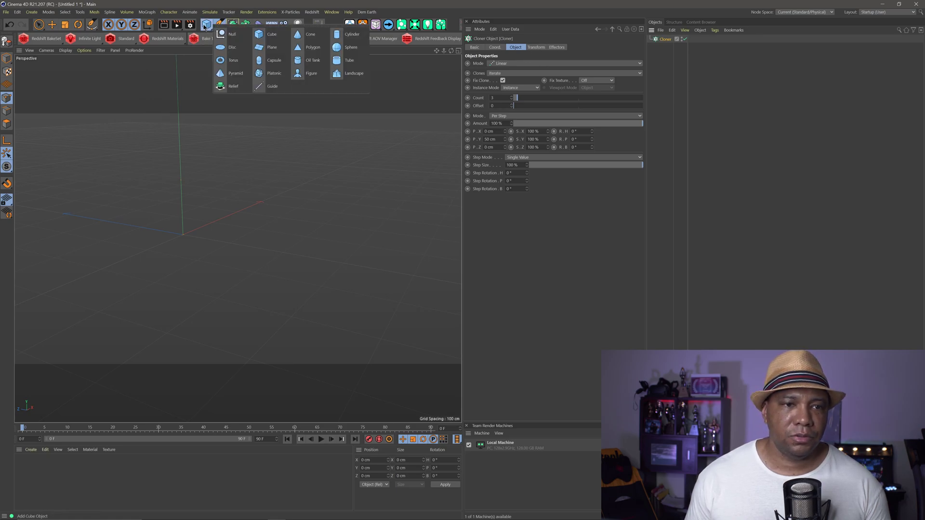
left_click(289, 36)
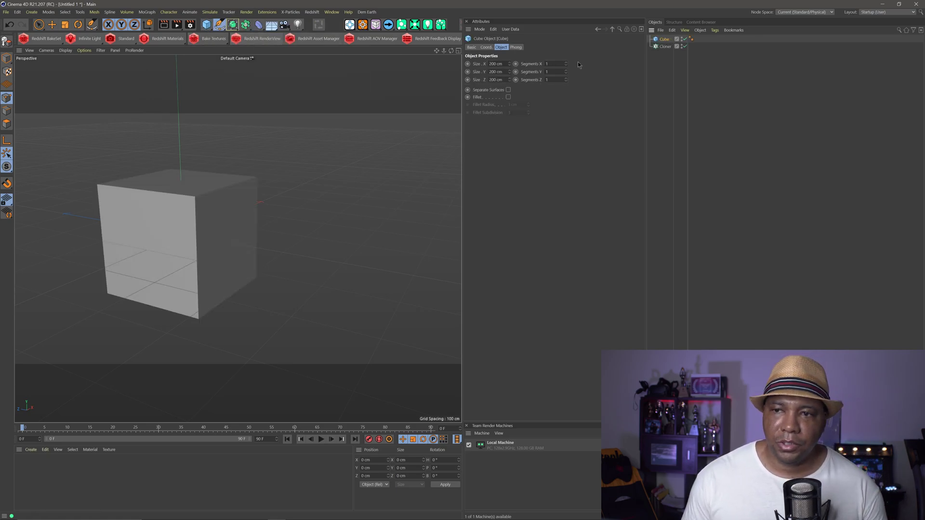
left_click(504, 64)
type("20")
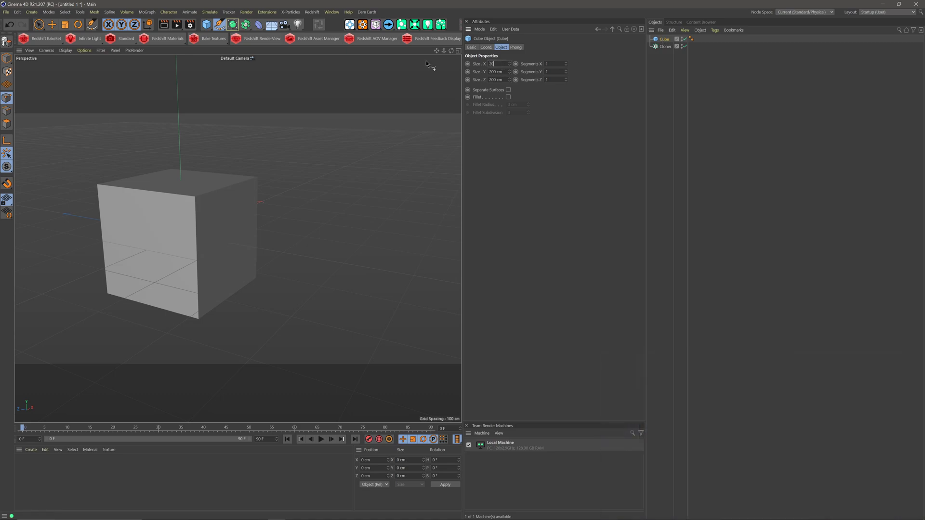
key("Tab")
type("20")
key("Tab")
type("20")
key("Return")
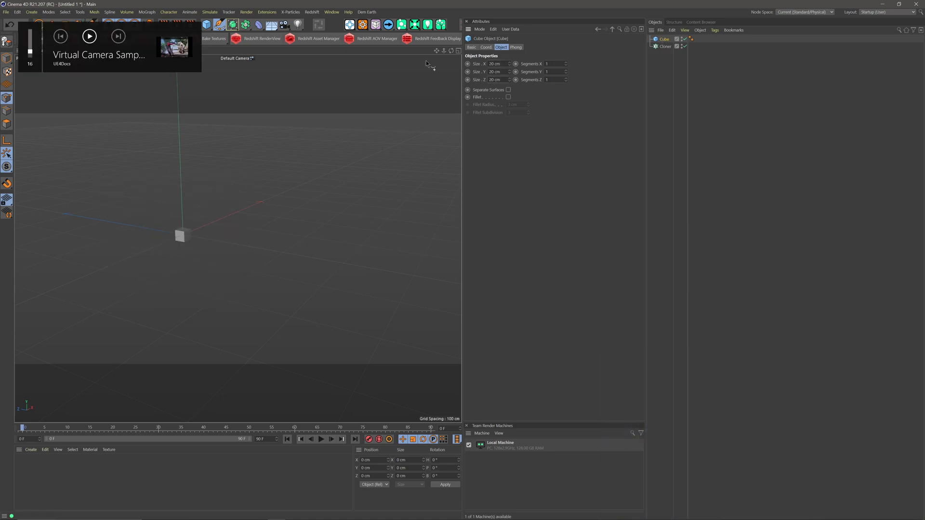
left_click_drag(663, 39, 666, 47)
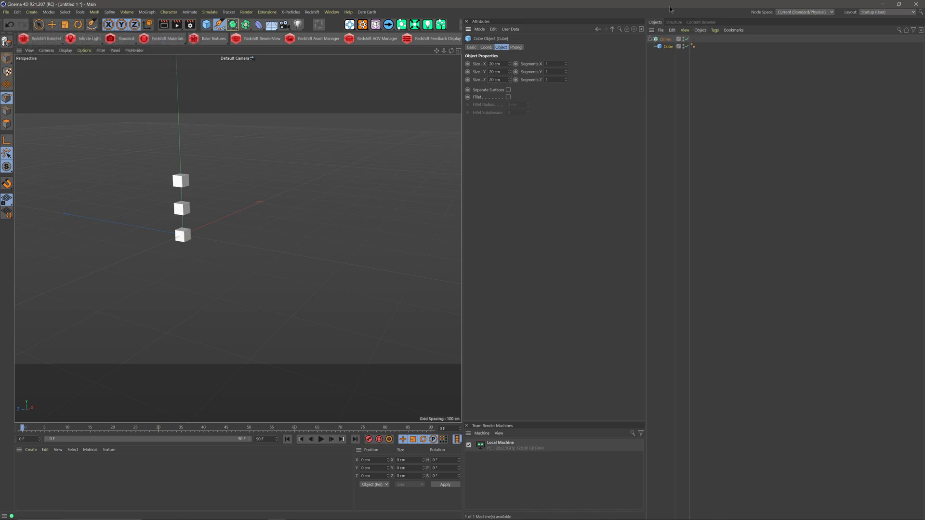
Set the linear Cloner to 6 clones with a per-step offset of 0 cm in Y and 500 cm in Z
left_click(665, 39)
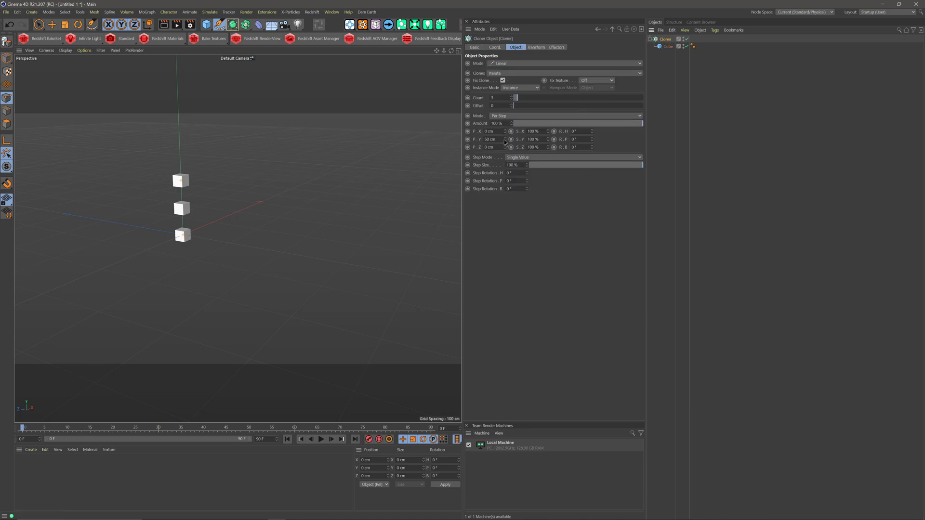
left_click_drag(504, 142, 513, 87)
type("0")
key("Return")
middle_click_drag(413, 148, 504, 167, "alt")
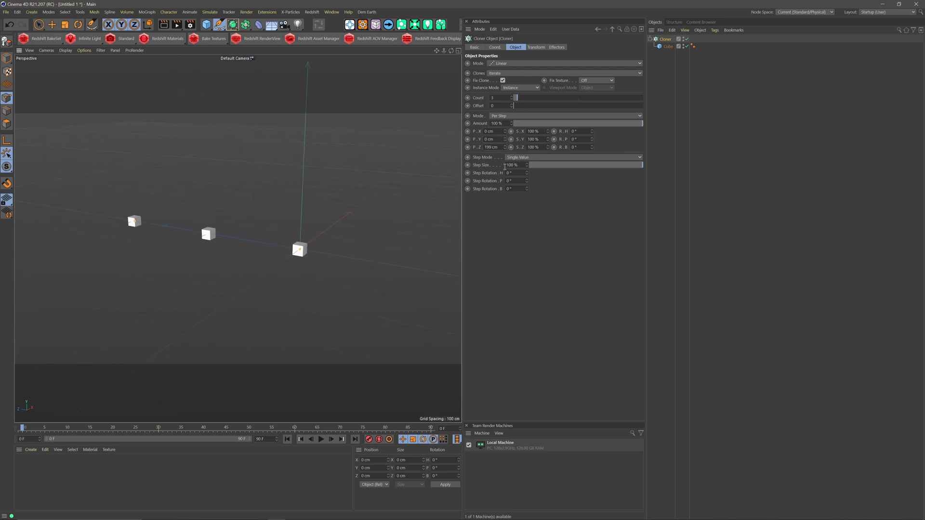
left_click_drag(505, 147, 499, 95)
double_click(498, 147)
type("500")
key("Return")
scroll(241, 231, "down", 5)
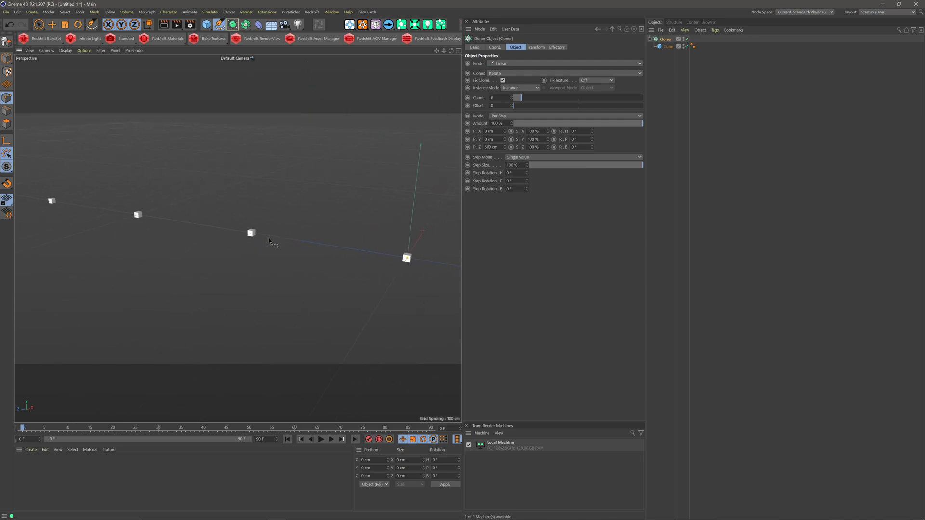
Add a CV-CrossStitch object and assign the Cloner as its Root / Cloner link
left_click_drag(265, 240, 265, 262, "alt")
left_click(266, 12)
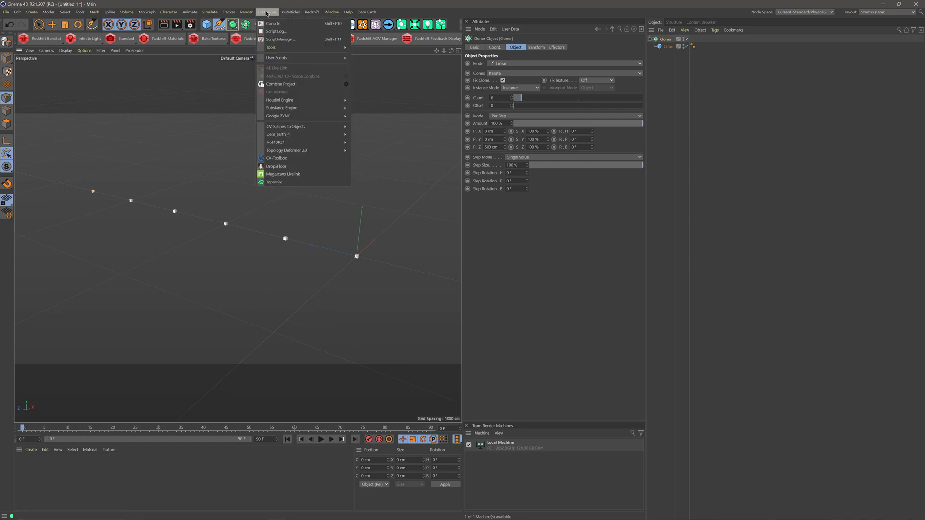
mouse_move(300, 130)
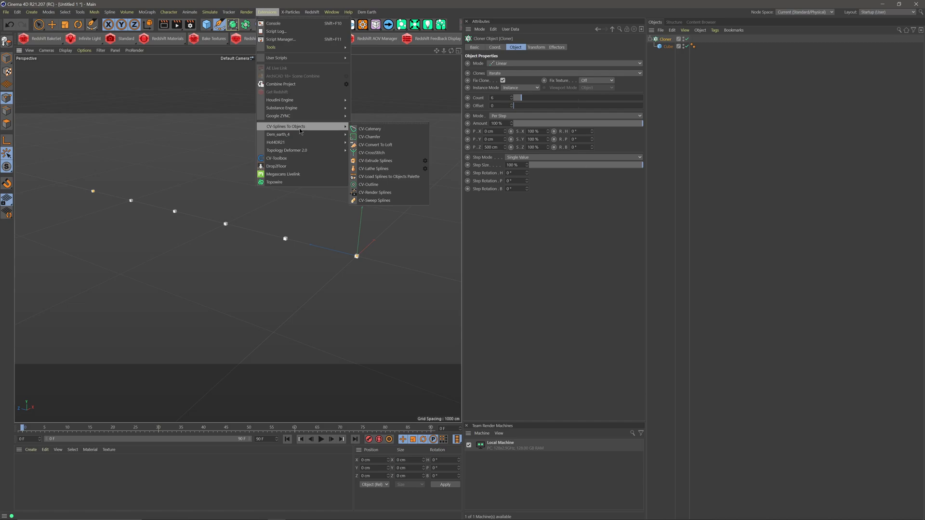
left_click(379, 153)
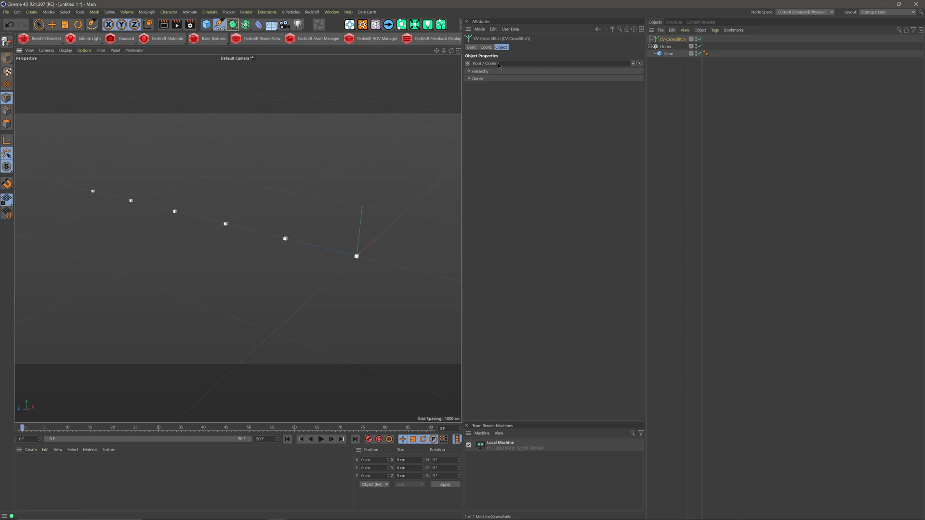
left_click_drag(666, 48, 529, 68)
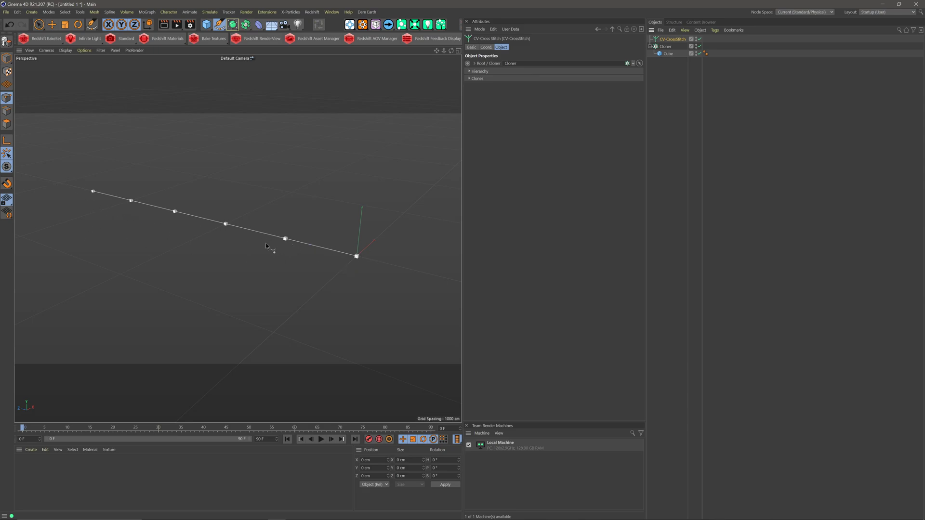
Curve the row of clones by setting the Cloner's Step Rotation to 25.1° for H and 5.3° for P
left_click(665, 47)
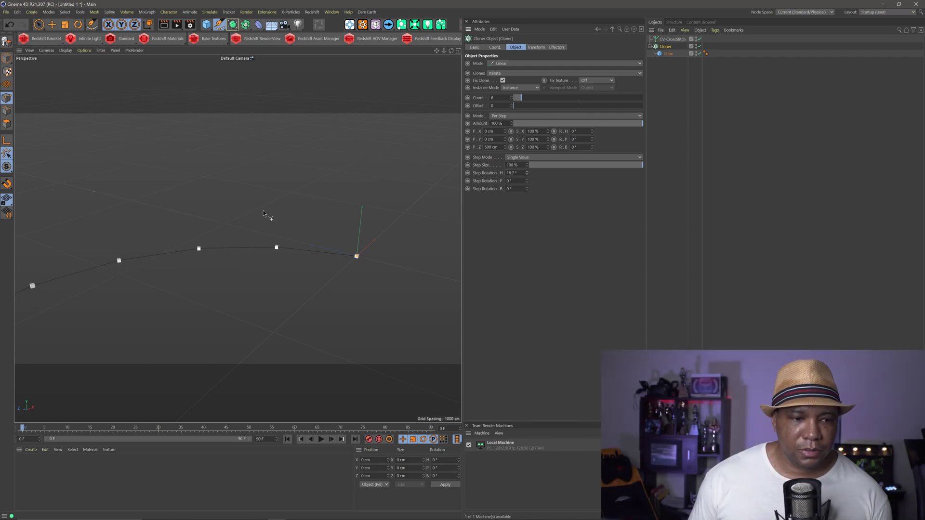
scroll(267, 223, "down", 2)
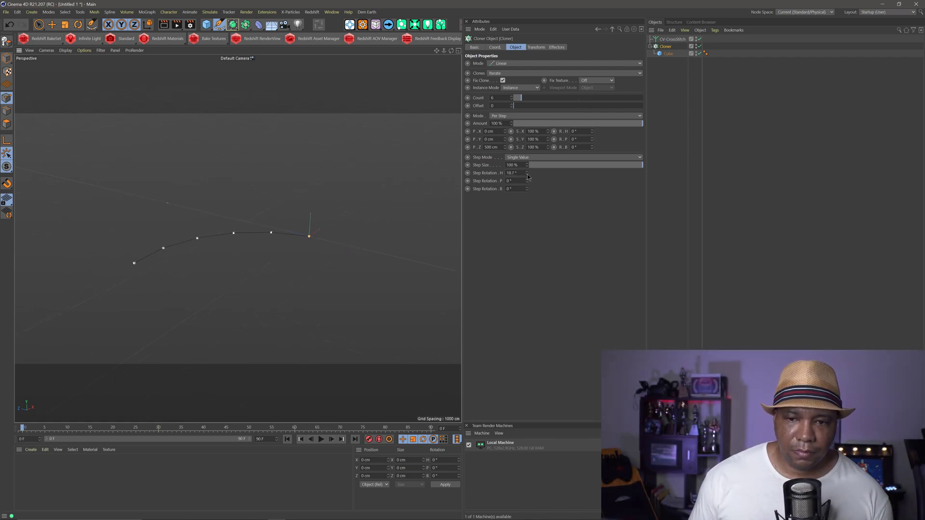
mouse_move(527, 173)
left_mouse_down()
mouse_move(530, 148)
mouse_move(528, 174)
left_mouse_up()
scroll(282, 217, "up", 4)
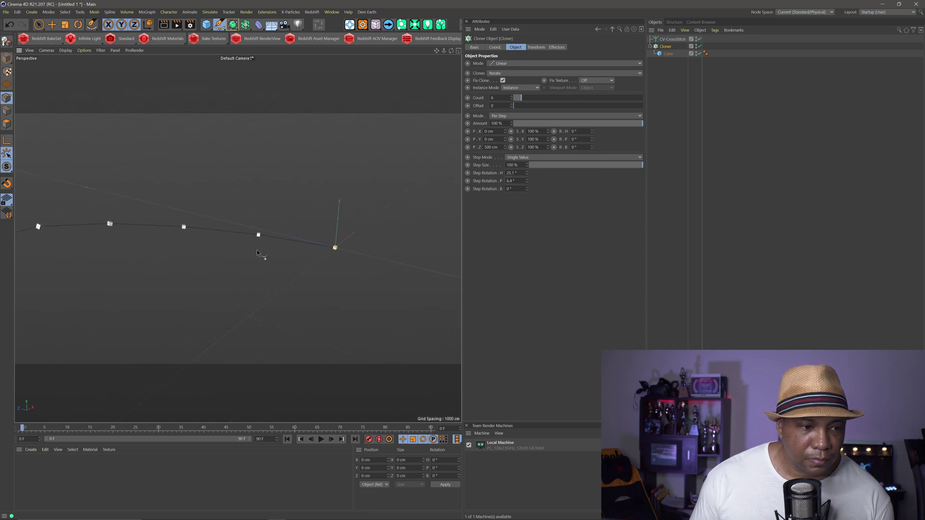
scroll(260, 250, "down", 3)
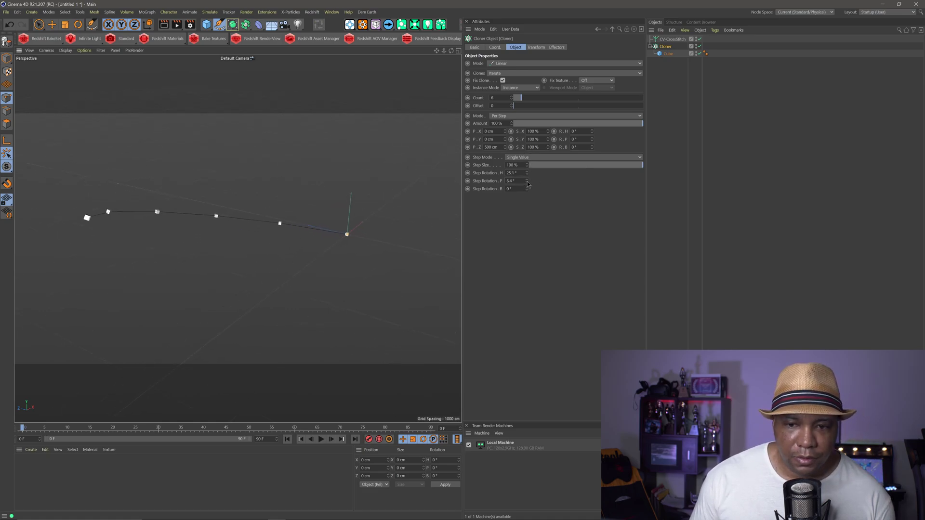
mouse_move(527, 183)
left_mouse_down()
mouse_move(528, 175)
mouse_move(527, 185)
left_mouse_up()
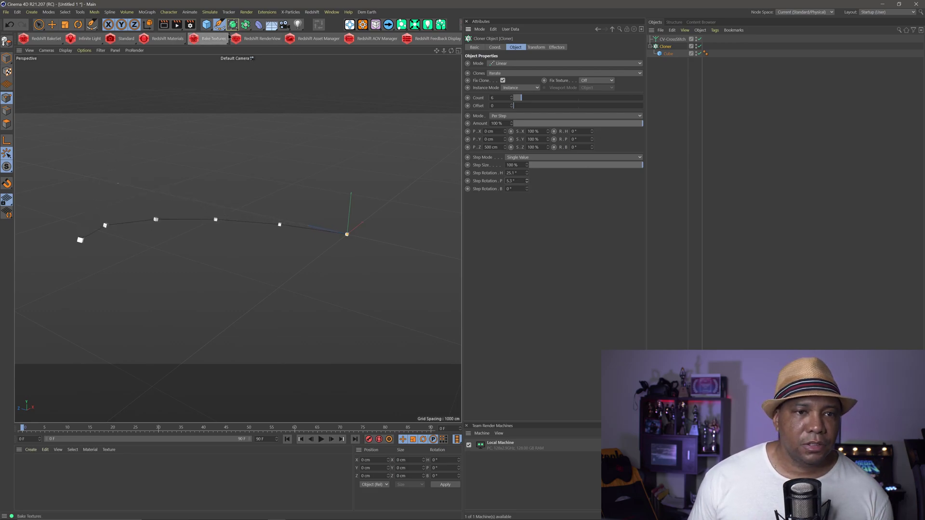
Add a Sweep generator and a Circle spline with a radius of 2 cm
left_click(246, 12)
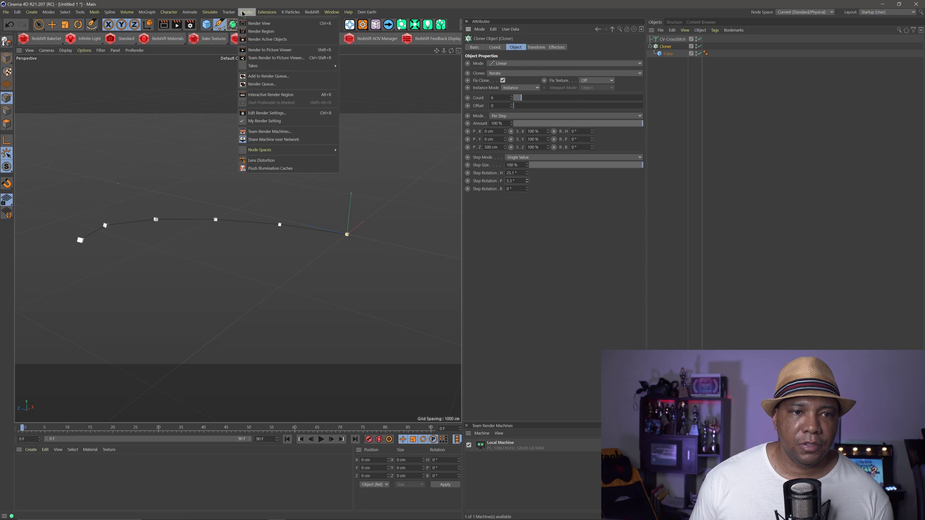
mouse_move(219, 12)
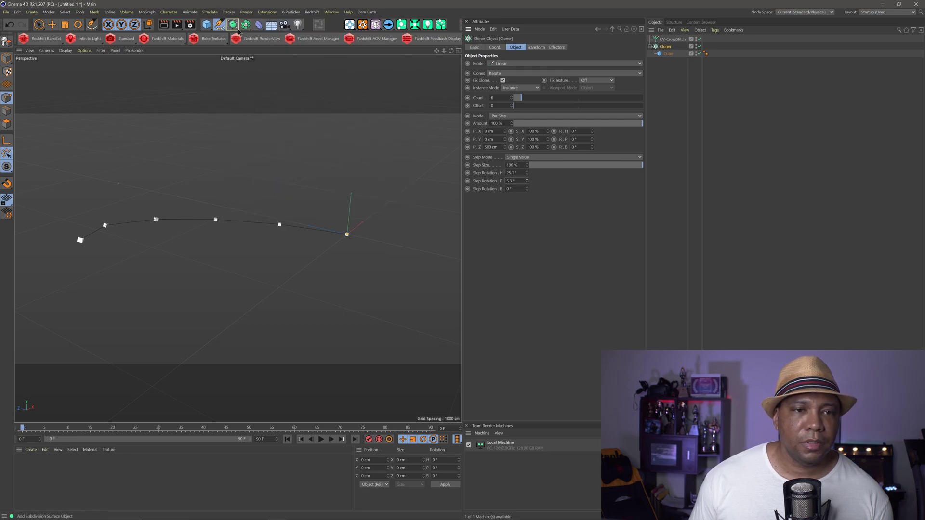
left_click(244, 25)
mouse_move(232, 29)
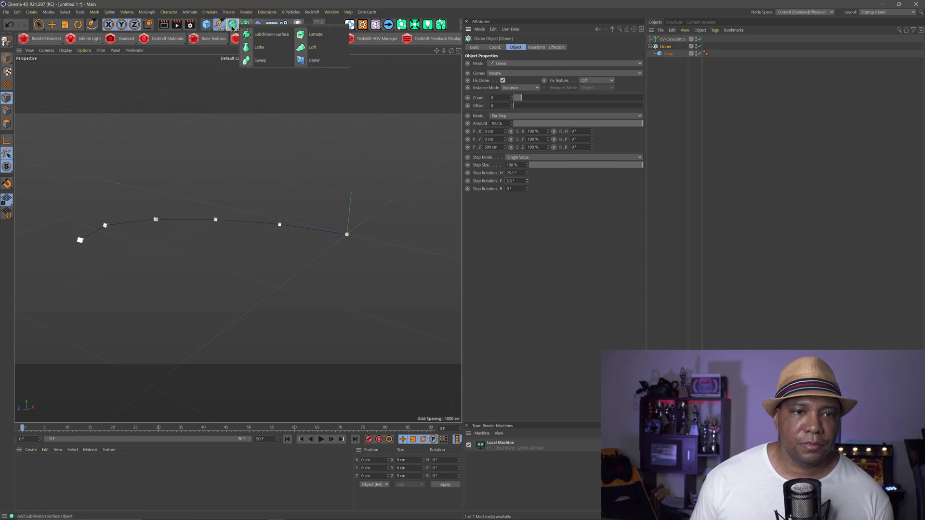
left_click(255, 60)
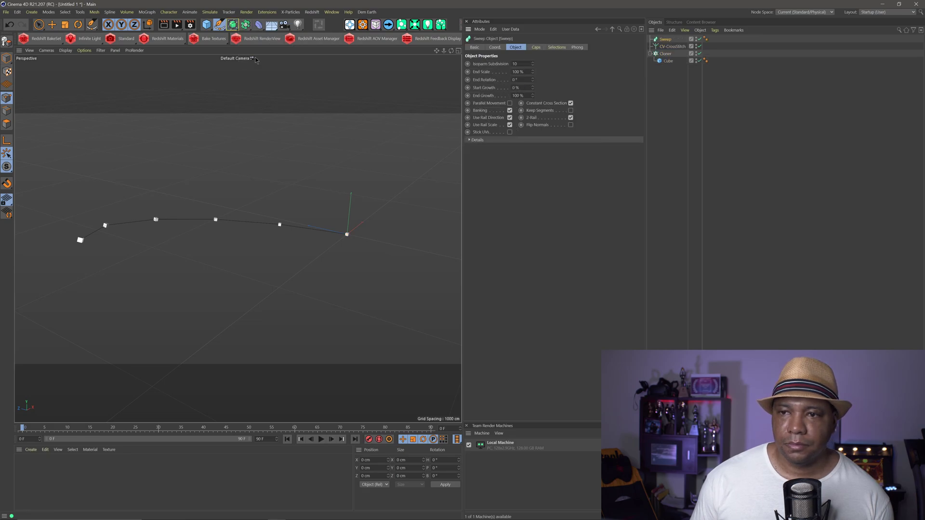
left_click(219, 25)
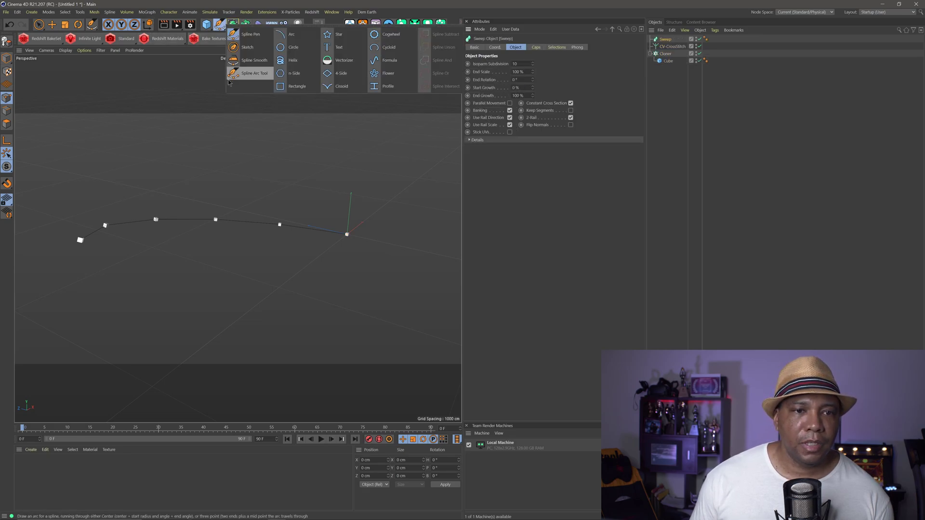
left_click(287, 46)
double_click(517, 78)
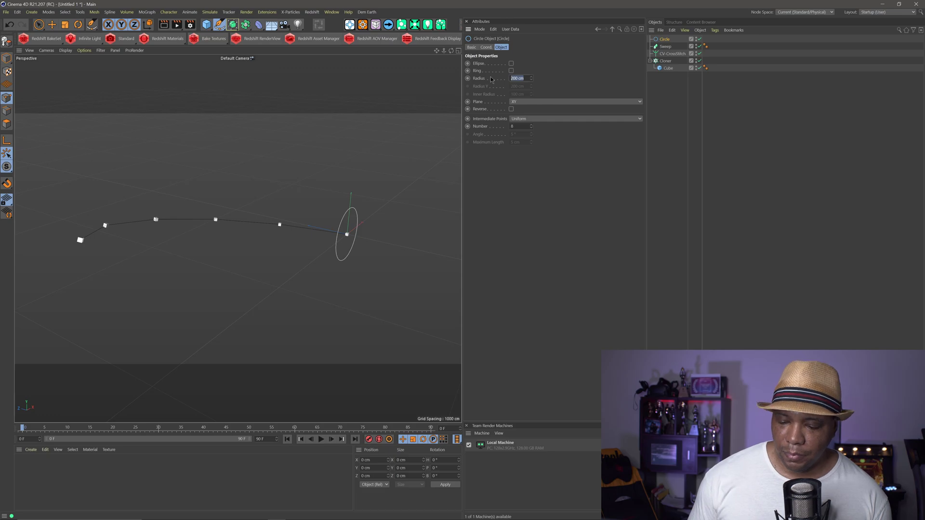
type("2")
key("Return")
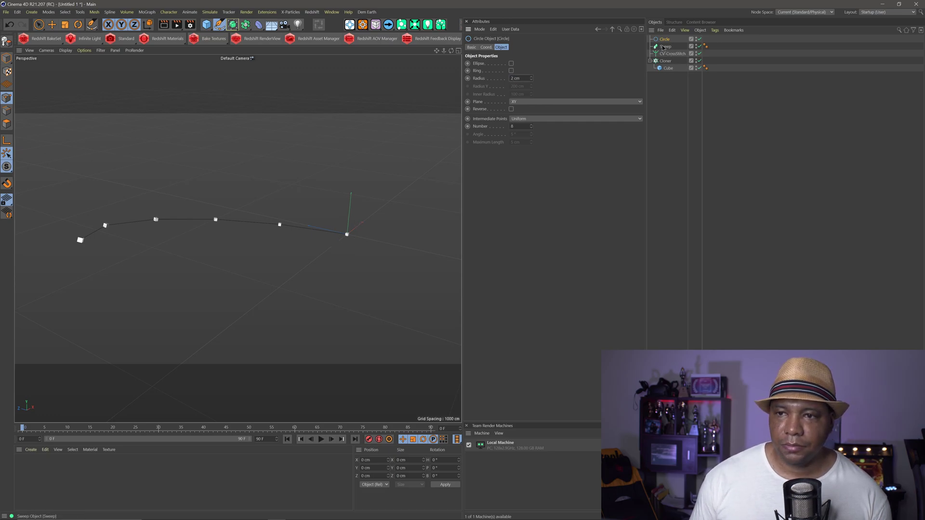
Nest the Circle and the CV-CrossStitch object under the Sweep, with the Circle as the profile above CV-CrossStitch
left_click_drag(665, 40, 669, 50)
scroll(221, 222, "up", 4)
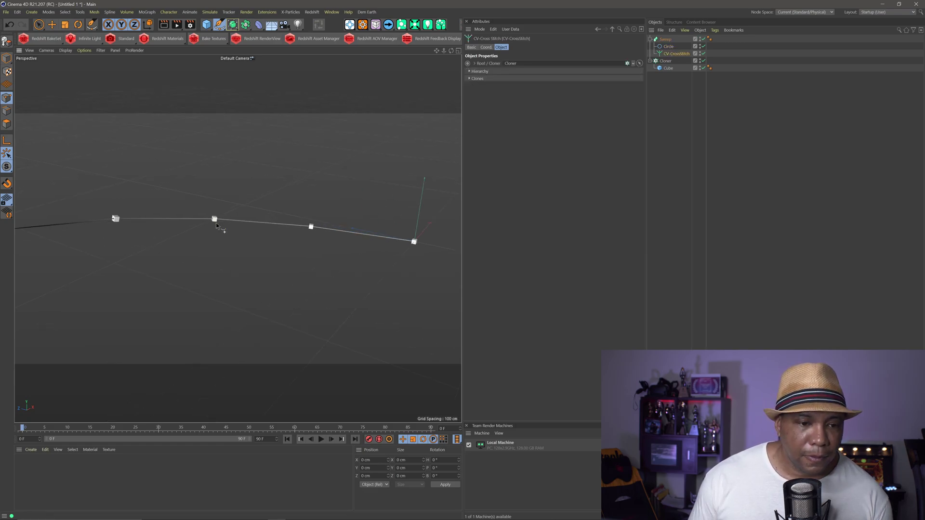
scroll(215, 224, "up", 2)
scroll(186, 233, "down", 2)
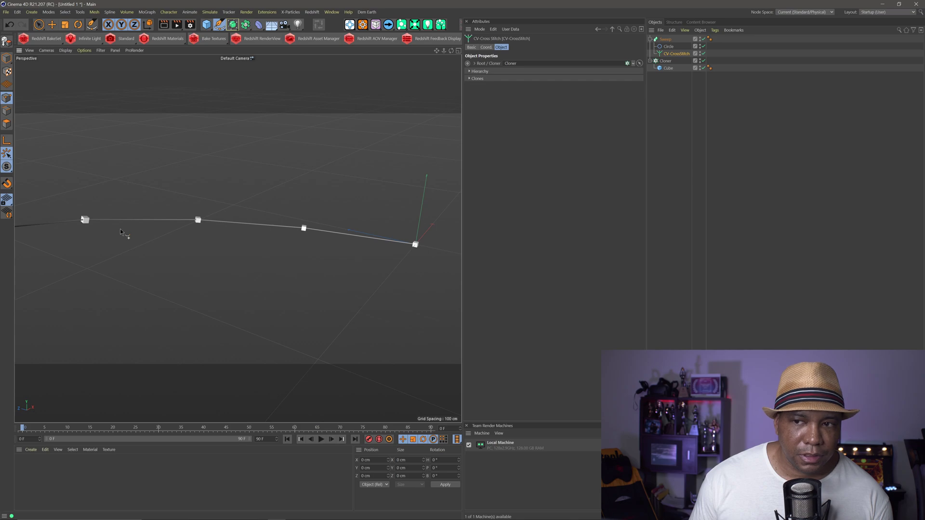
scroll(120, 233, "up", 1)
Disable the Cube to view the wire alone, set the Cloner's Step Rotation P to 4.6°, and re-enable the Cube
left_click(703, 68)
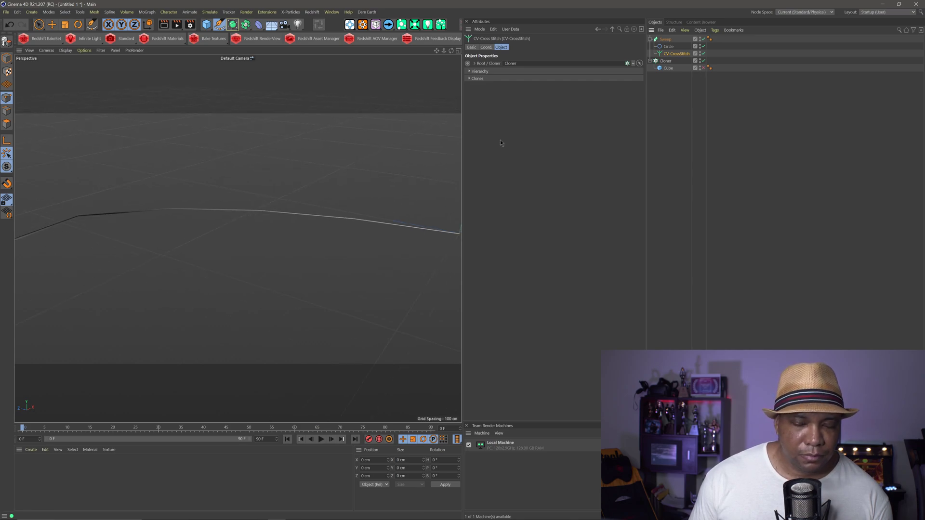
scroll(231, 264, "down", 2)
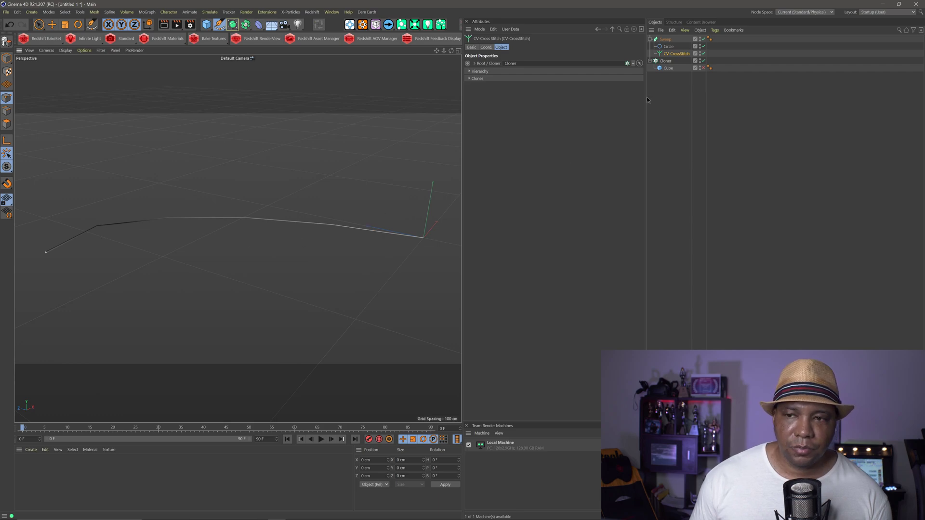
left_click(667, 61)
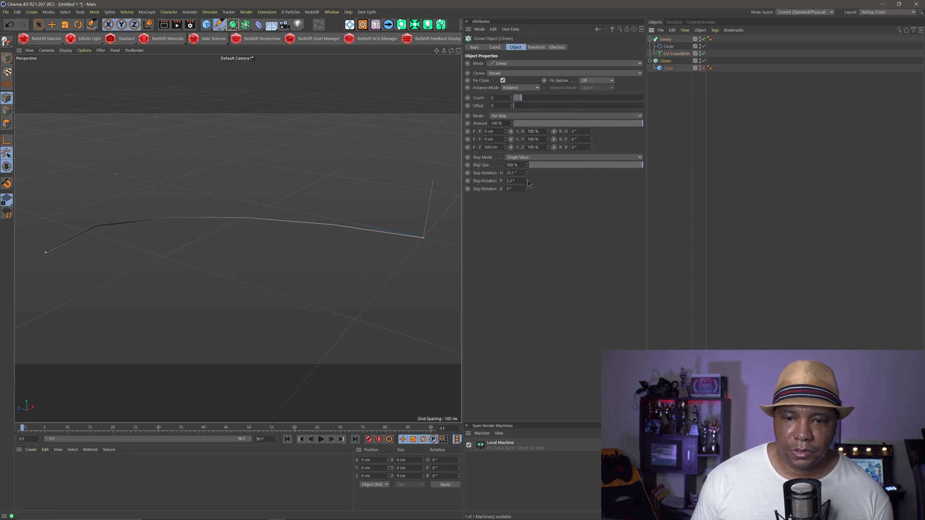
mouse_move(528, 184)
left_mouse_down()
mouse_move(524, 216)
mouse_move(530, 185)
left_mouse_up()
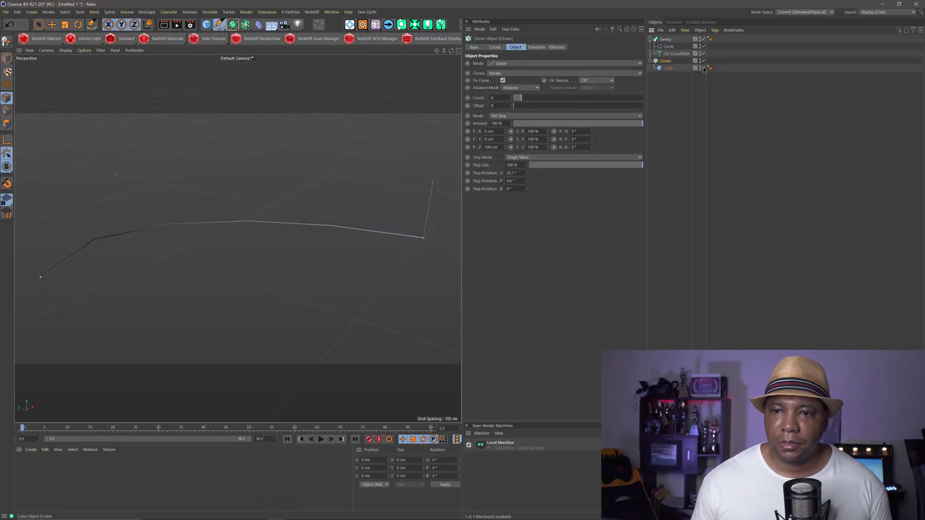
left_click(702, 68)
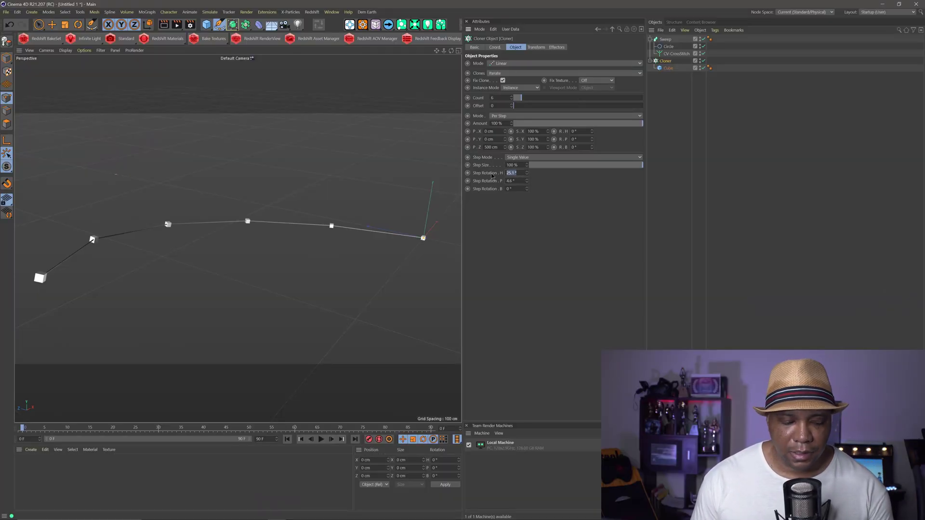
Straighten the row of clones by setting the Cloner's Step Rotation H and P to 0°
key("Return")
type("0")
key("Return")
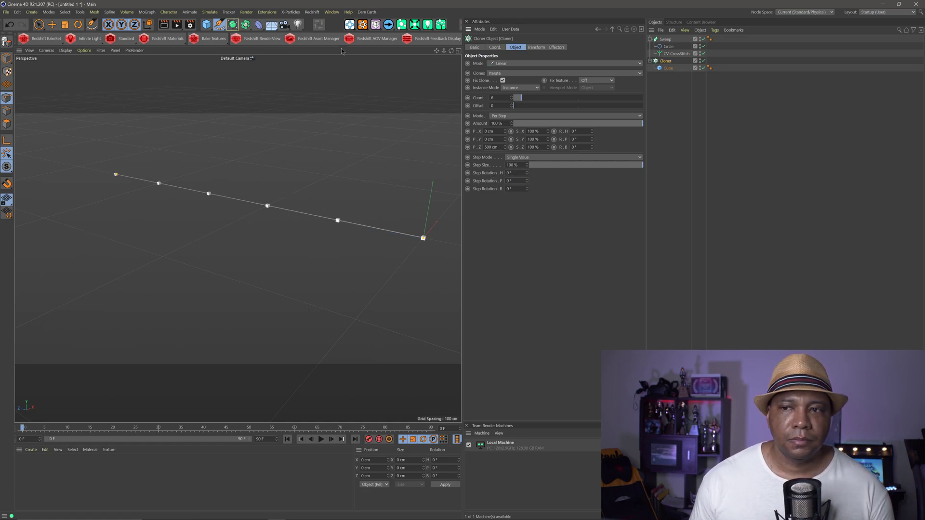
Add a CV-Catenary object from the CV-Splines To Objects plugins
left_click(267, 12)
mouse_move(292, 126)
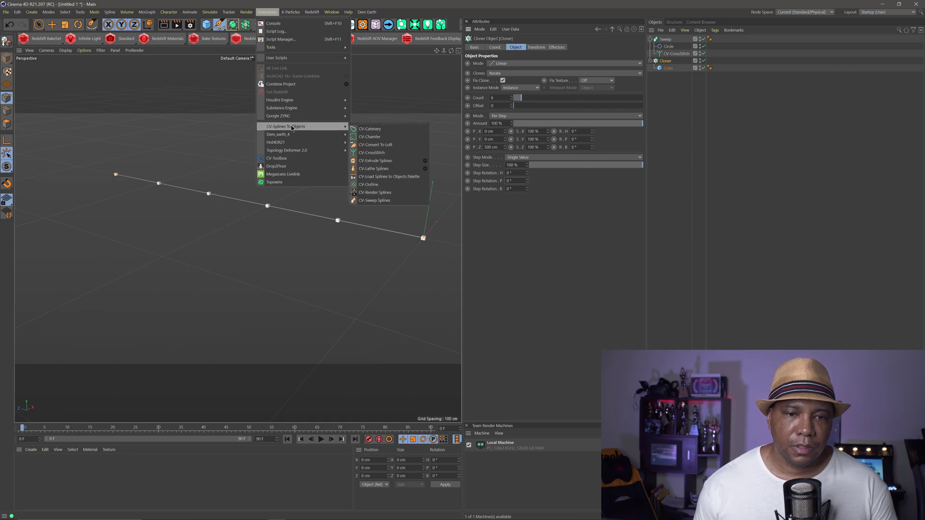
left_click(369, 129)
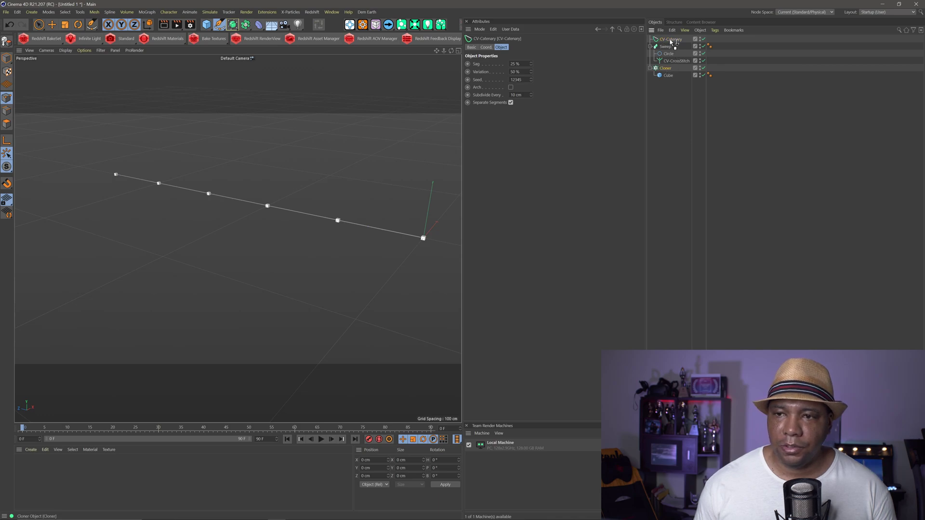
Undo nesting the Cloner under CV-Catenary and make the Sweep's CV-CrossStitch the child of CV-Catenary instead
left_click_drag(673, 42, 671, 42)
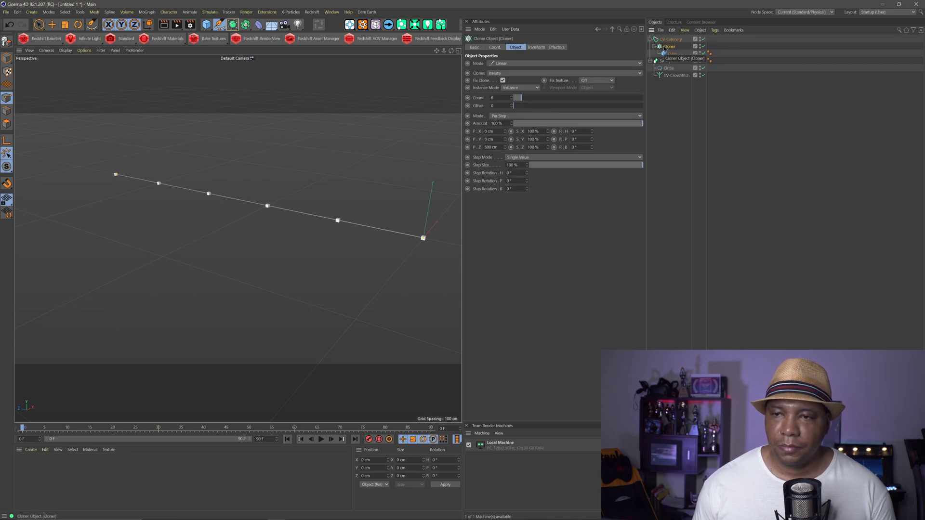
key("ctrl+z")
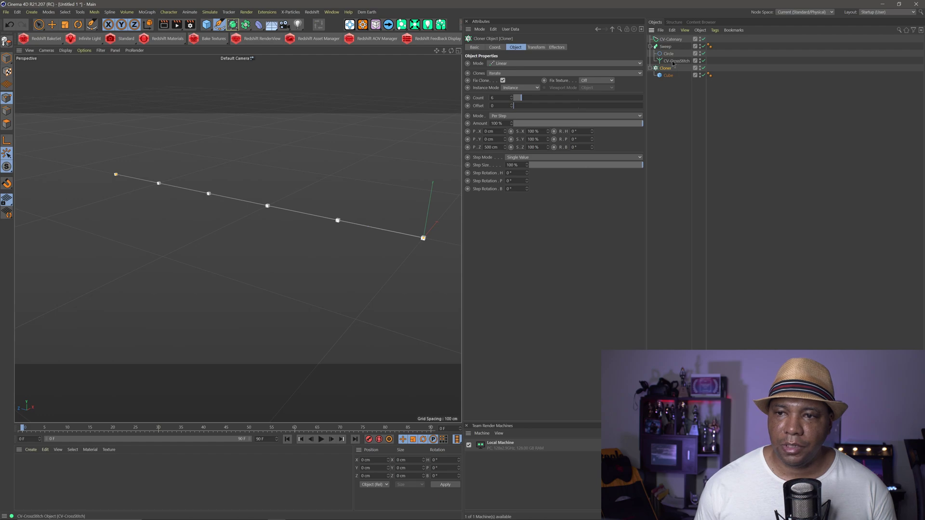
key("ctrl+z")
key("ctrl+z")
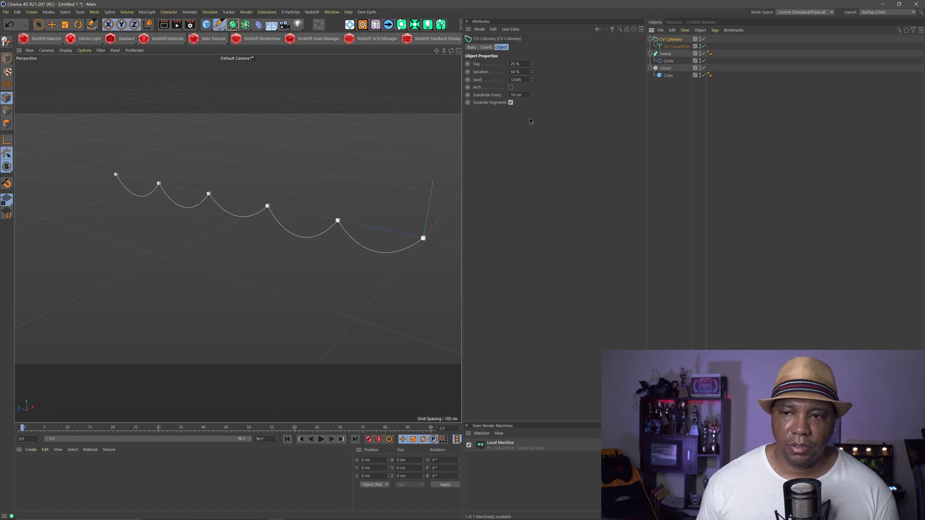
Set the Cloner's Step Rotation to 6.2° for H, -3.9° for P and 8.4° for B
left_click(666, 68)
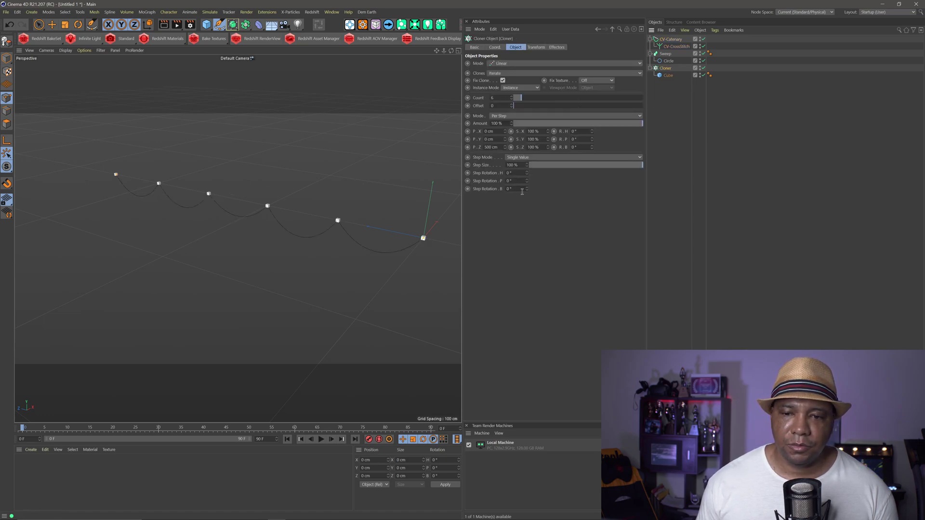
left_click_drag(527, 181, 529, 153)
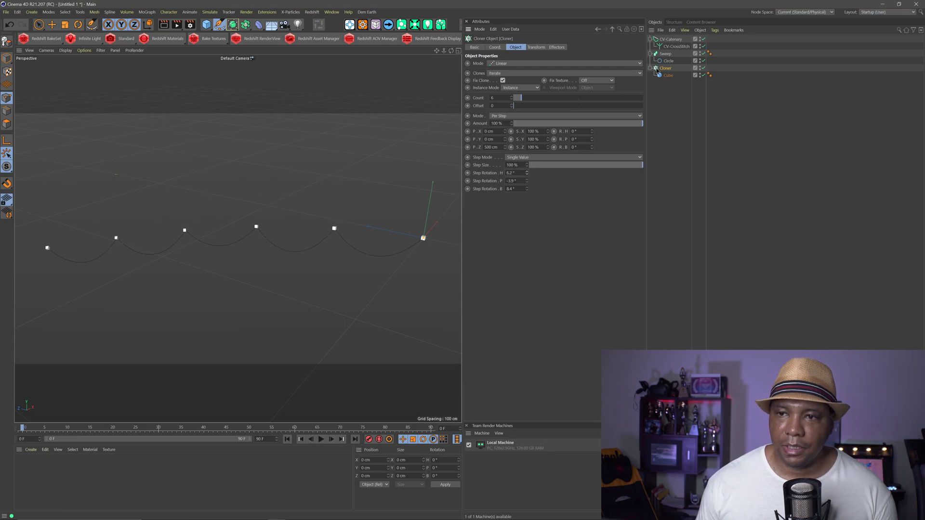
Enlarge the radius of the Sweep's Circle profile to 29 cm
left_click(668, 60)
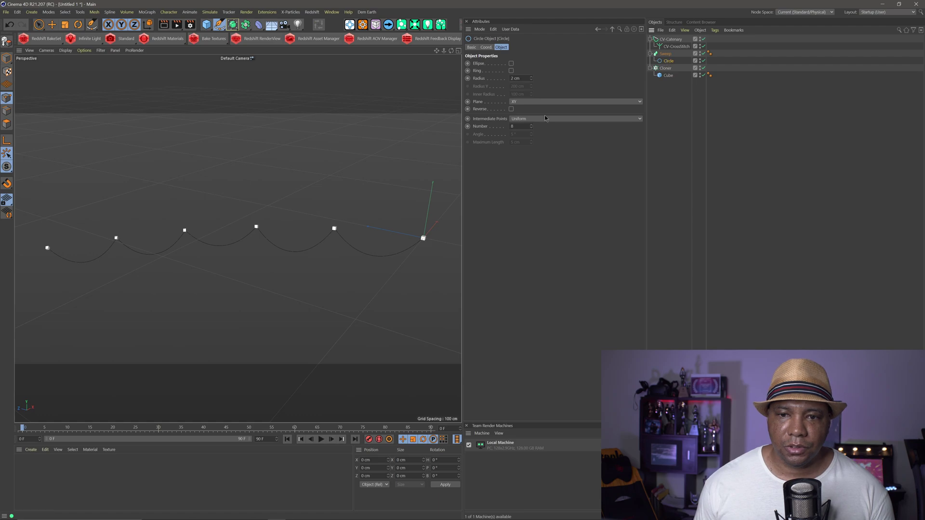
type("5")
key("Return")
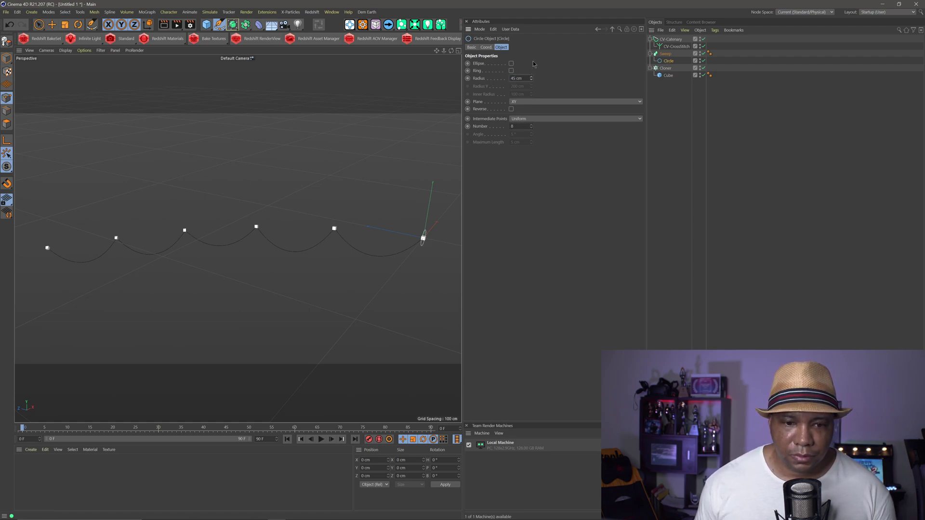
left_click_drag(534, 64, 531, 68)
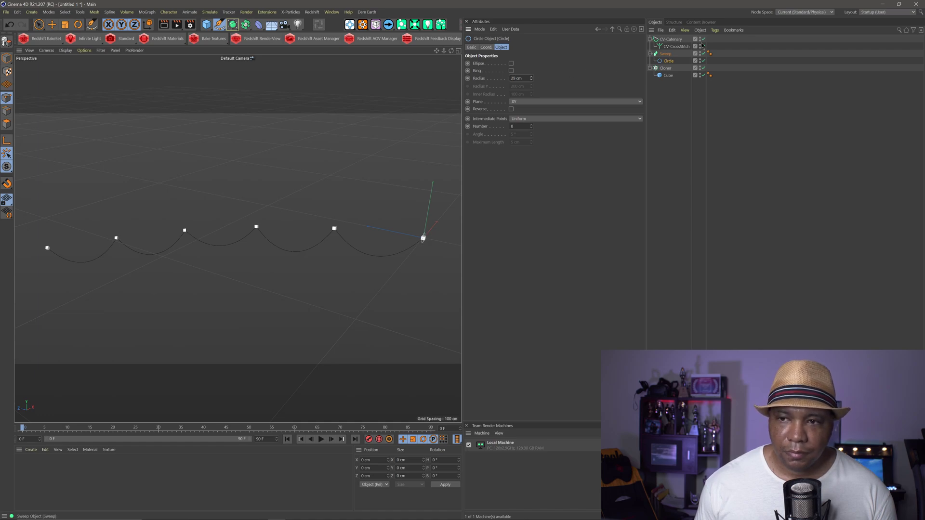
Place CV-Catenary with its CV-CrossStitch under the Sweep below the Circle and set the Circle's radius to 6 cm
left_click(668, 40)
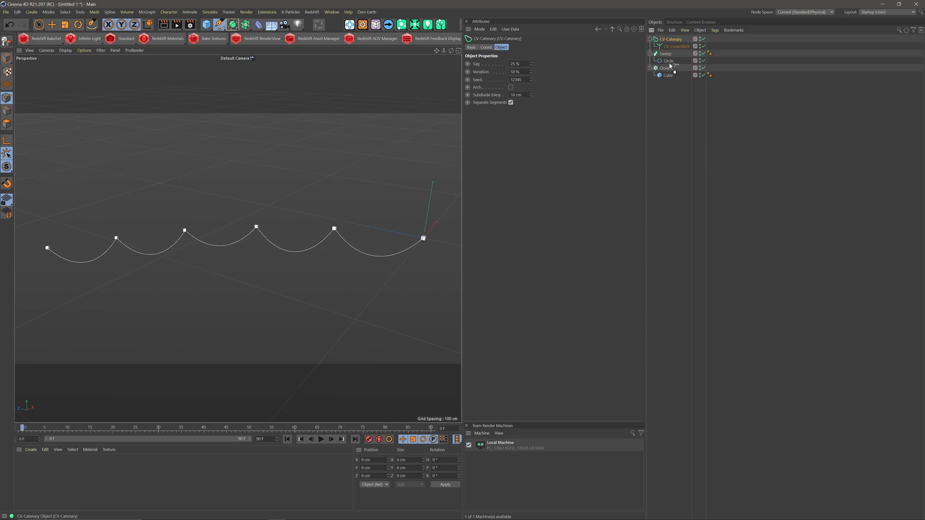
left_click_drag(671, 65, 672, 62)
left_click(672, 48)
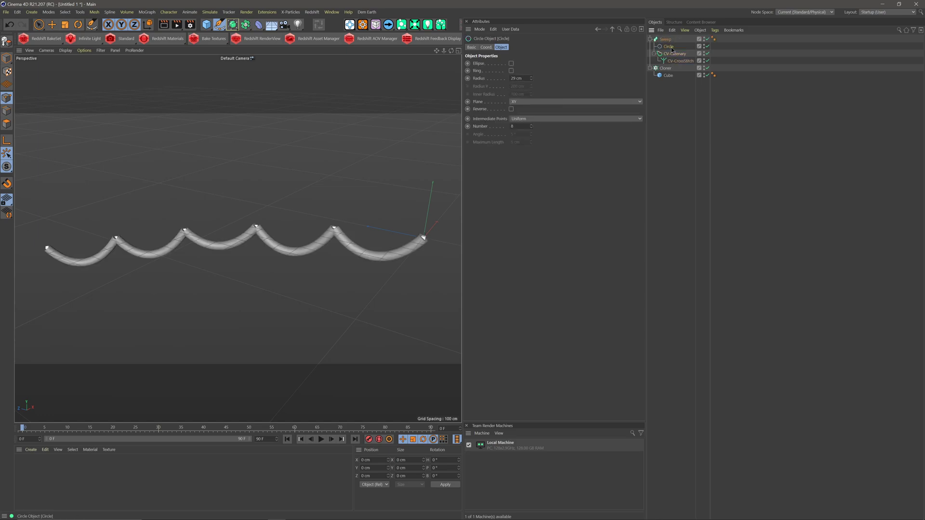
left_click_drag(532, 80, 535, 96)
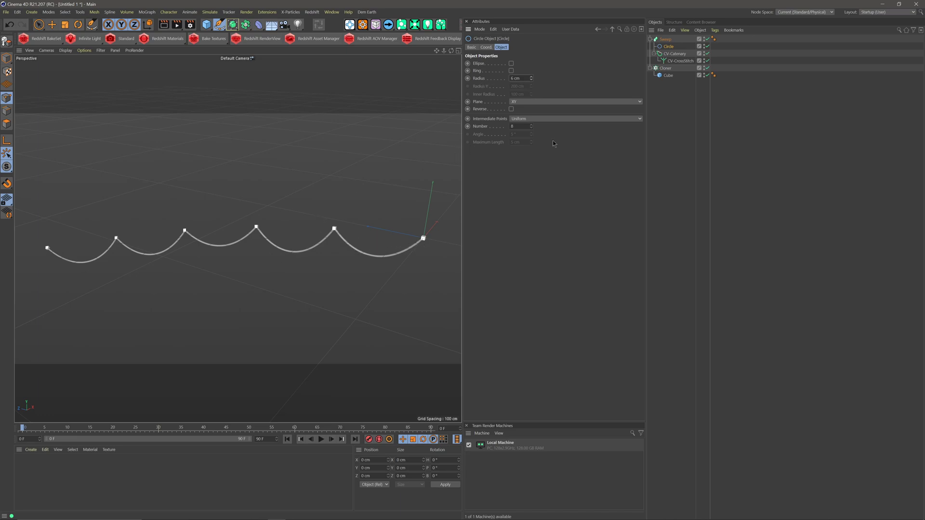
Reset the Cloner's Step Rotation H, P and B to 0°
left_click(665, 68)
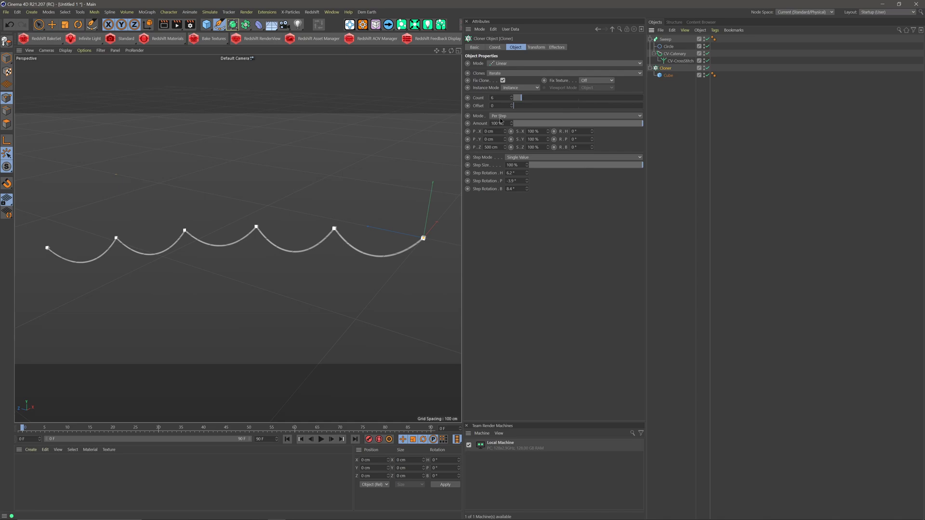
mouse_move(528, 175)
left_mouse_down()
mouse_move(516, 221)
mouse_move(520, 181)
left_mouse_up()
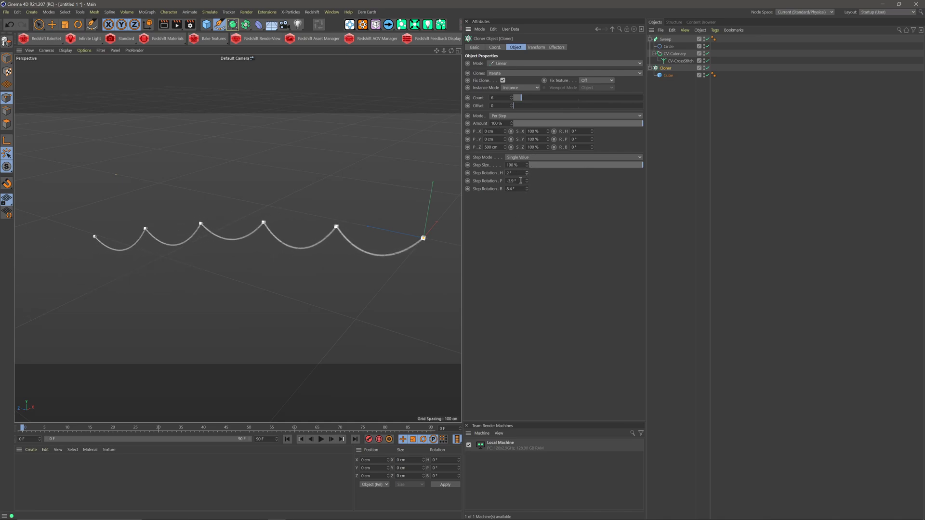
type("0")
key("Tab")
type("0")
key("Tab")
type("0")
key("Return")
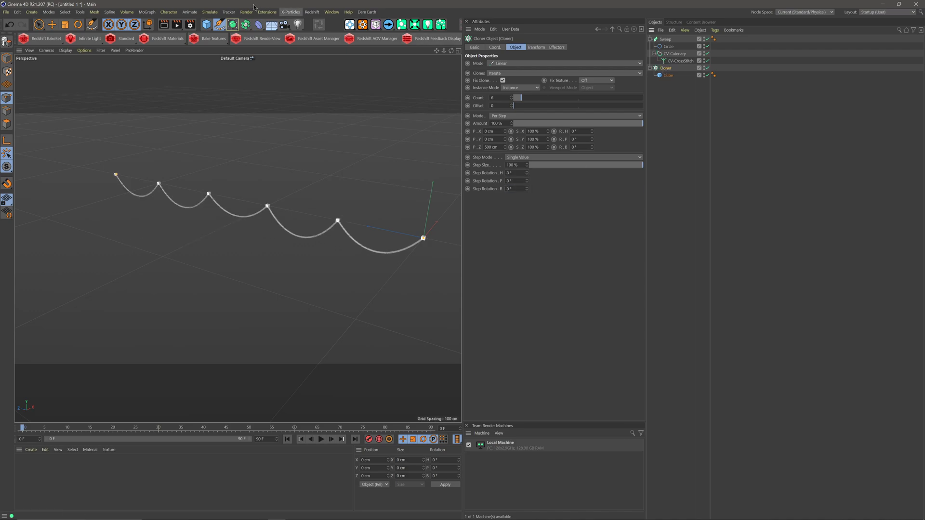
Add a MoGraph Random effector to the Cloner
left_click(266, 12)
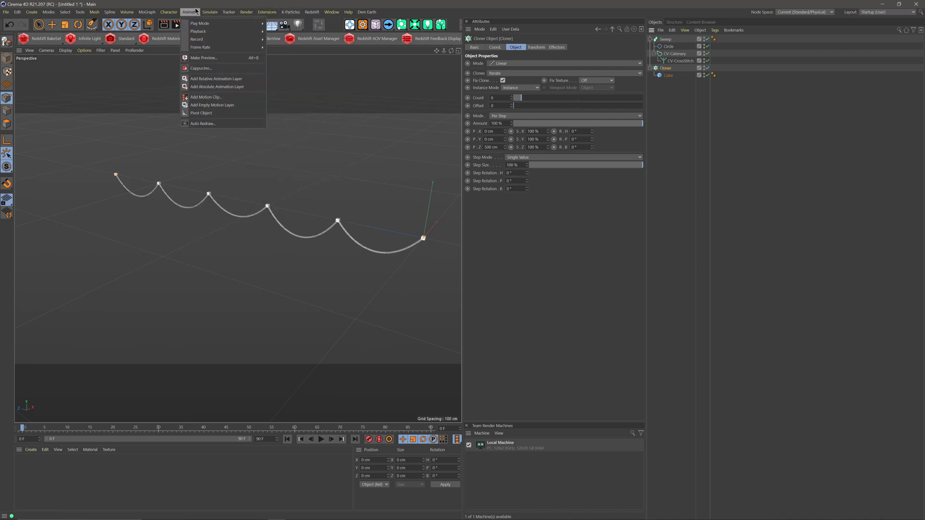
mouse_move(157, 25)
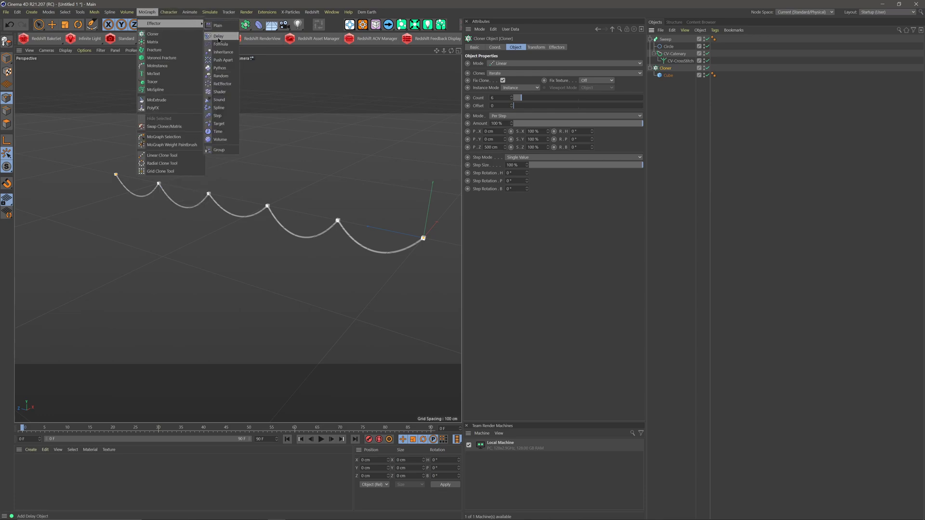
left_click(221, 76)
Set the Random effector's position variation to 1500 cm in X and 1250 cm in Y
left_click(537, 47)
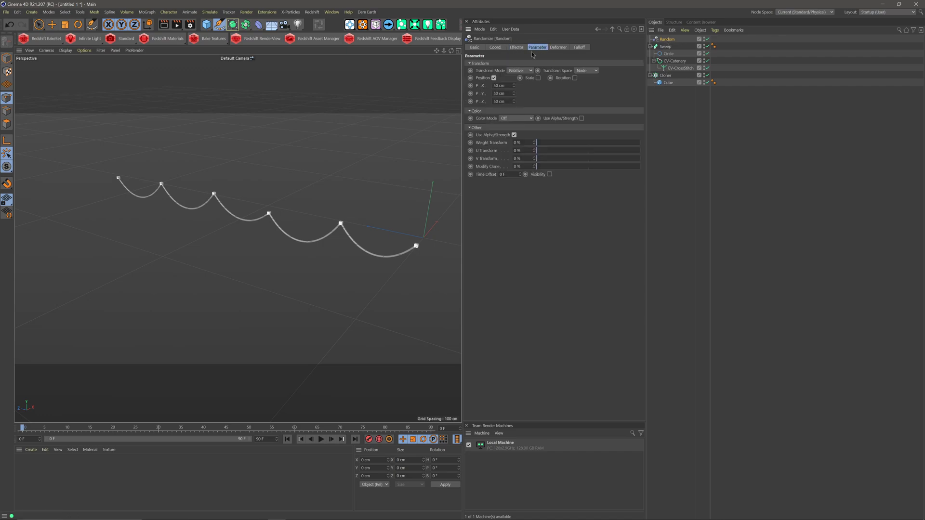
left_click_drag(514, 87, 601, 60)
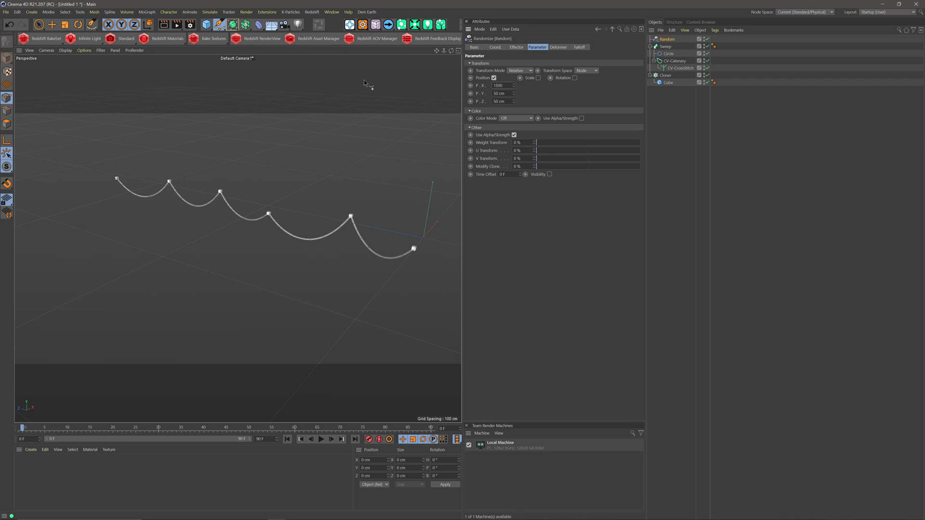
type("1500")
key("Return")
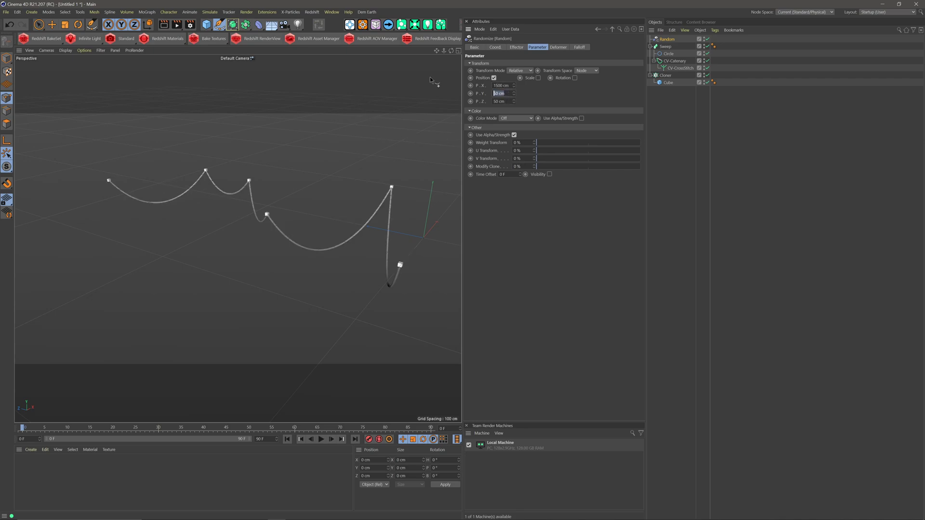
key("Return")
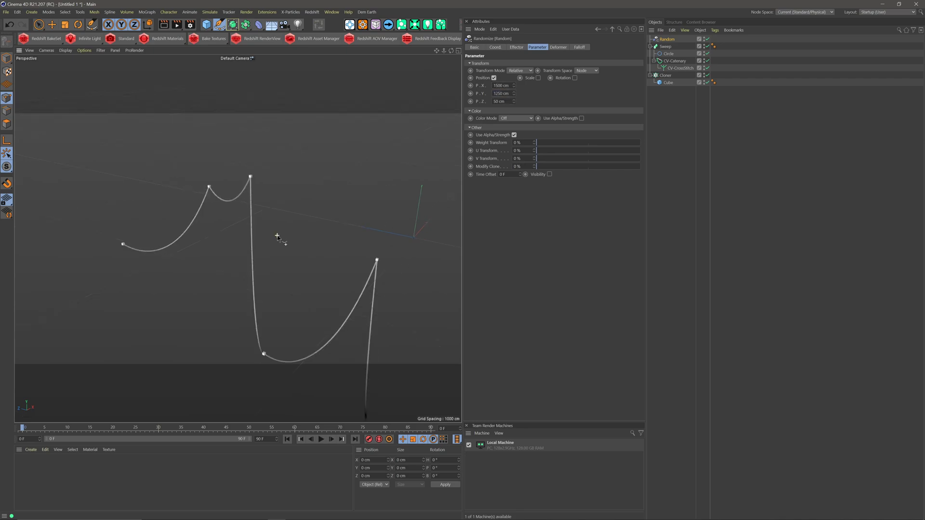
scroll(282, 241, "down", 2)
scroll(278, 266, "down", 3)
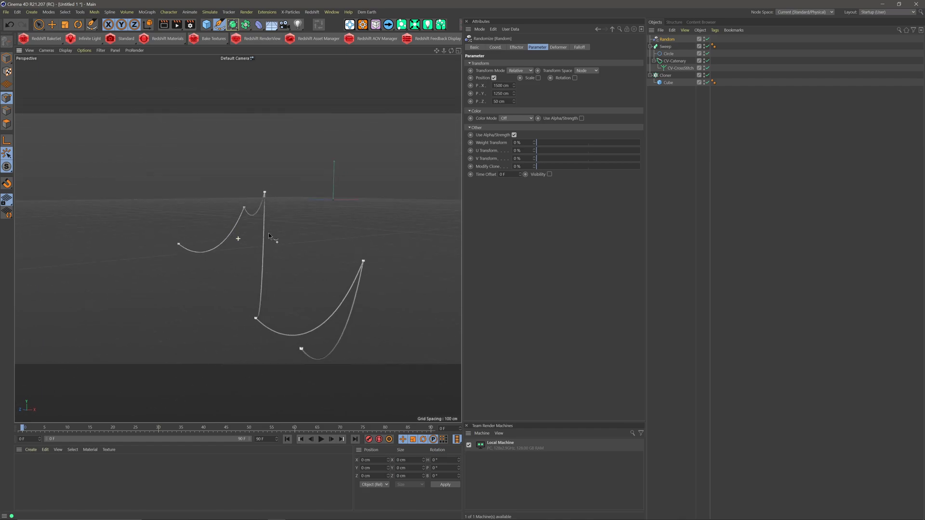
left_click(232, 235)
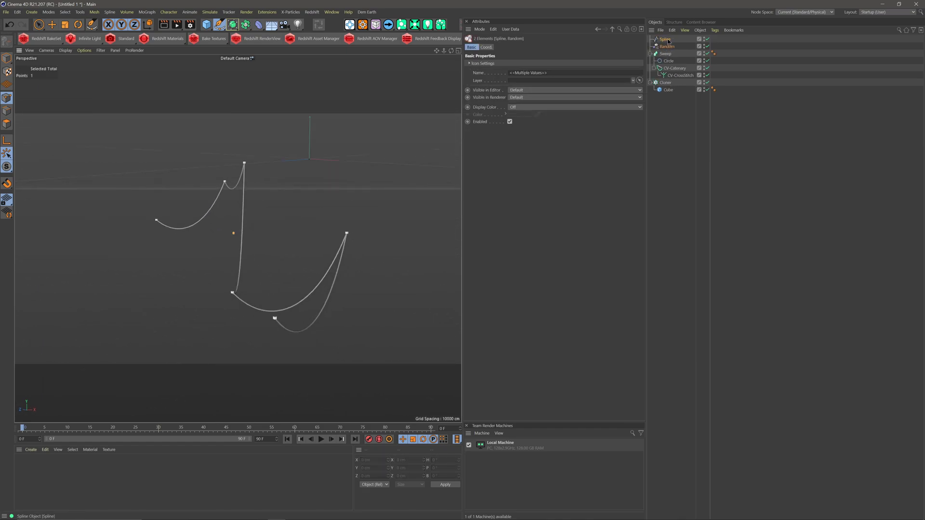
left_click(667, 48)
left_click(665, 53)
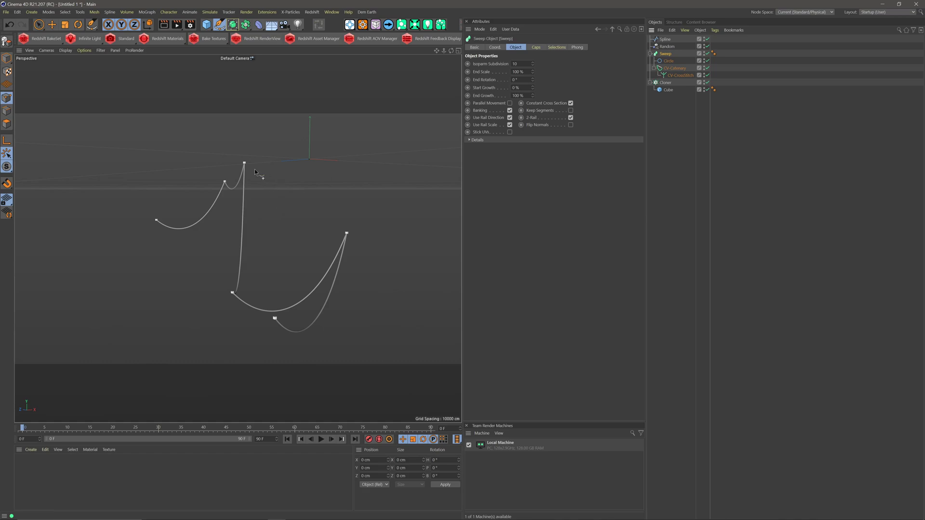
scroll(229, 194, "up", 2)
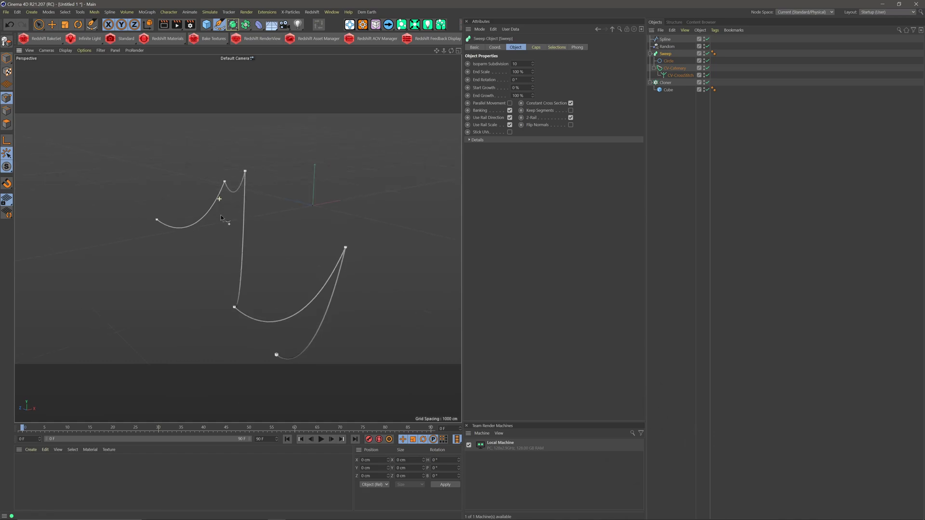
Add a Sphere primitive to the scene and disable the Random effector
left_click(656, 85)
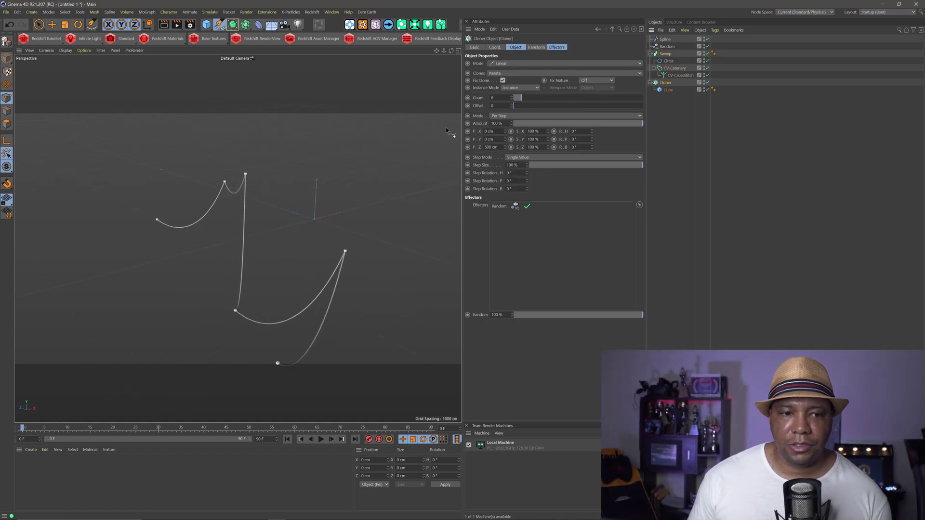
scroll(338, 260, "up", 1)
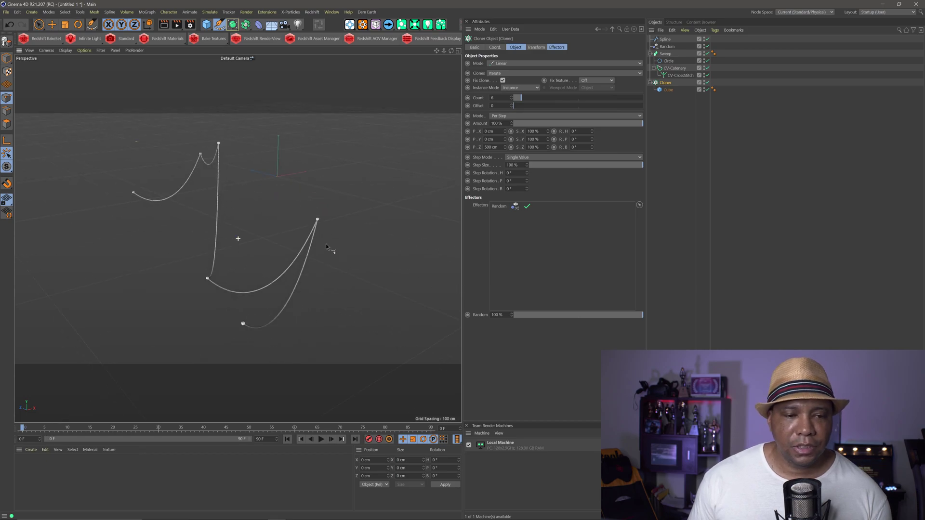
scroll(293, 253, "up", 1)
scroll(291, 252, "down", 1)
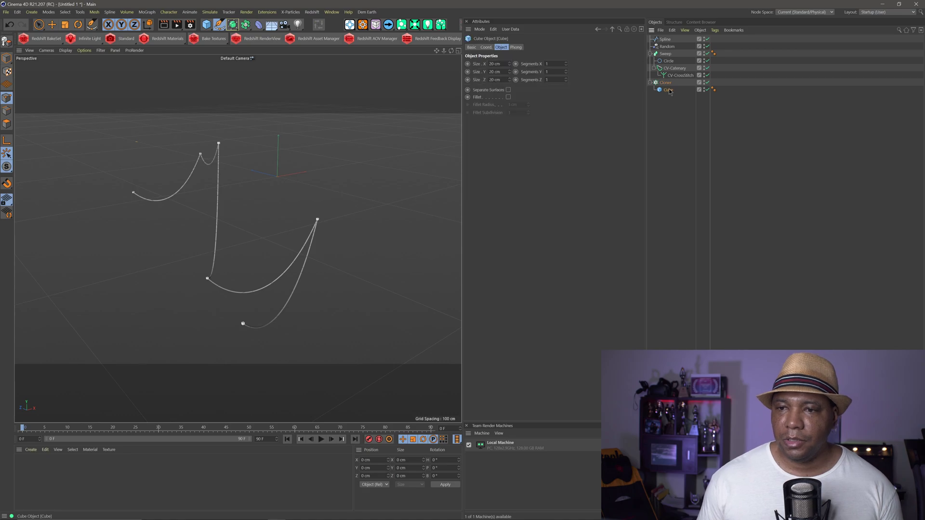
left_click(206, 24)
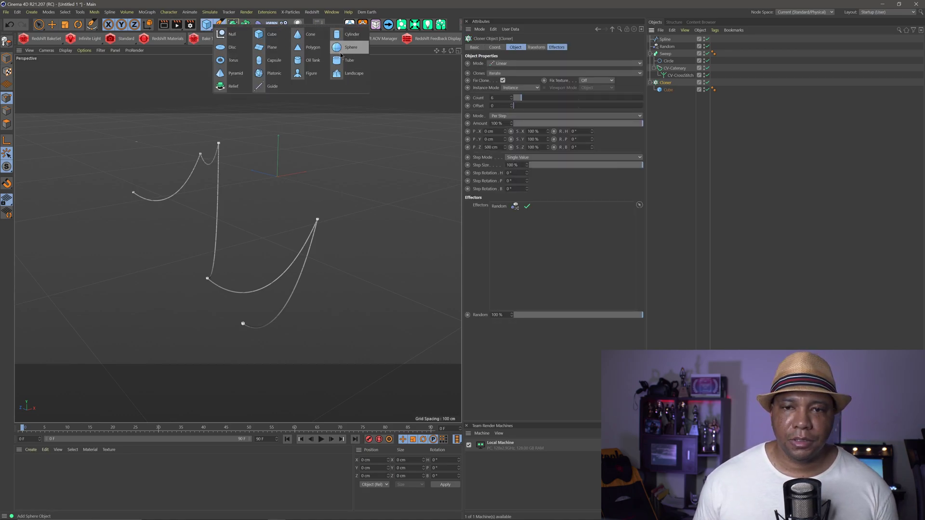
left_click(341, 48)
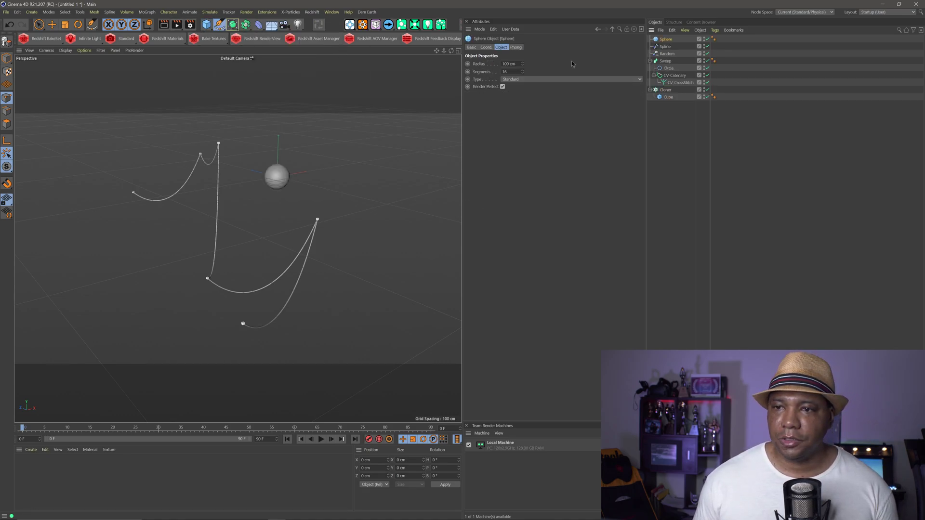
left_click(707, 53)
Switch the Cloner to Object mode with the Sphere as its object, and disable the Sphere
left_click(667, 90)
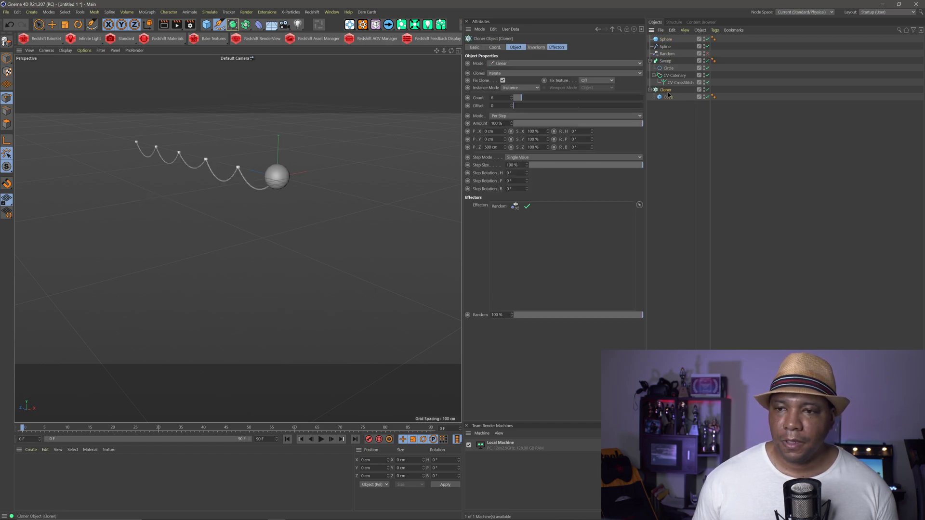
left_click(504, 63)
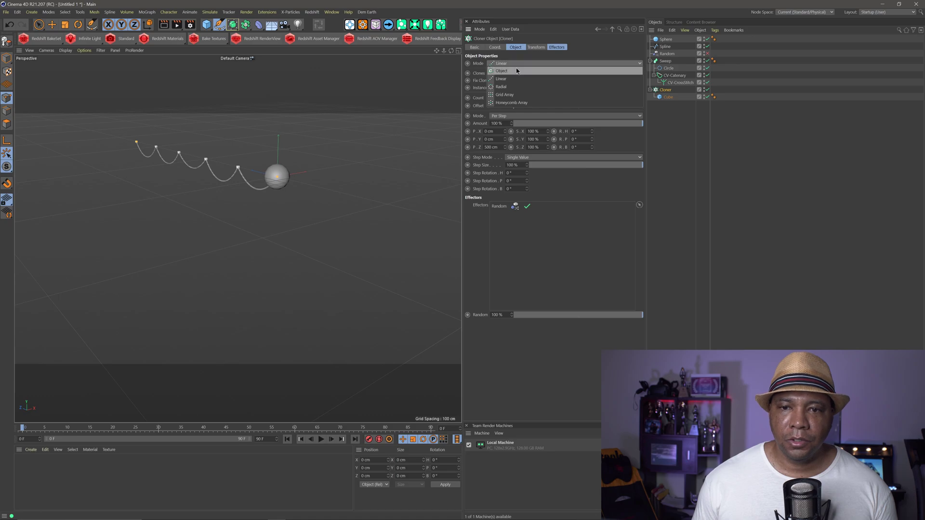
left_click(511, 71)
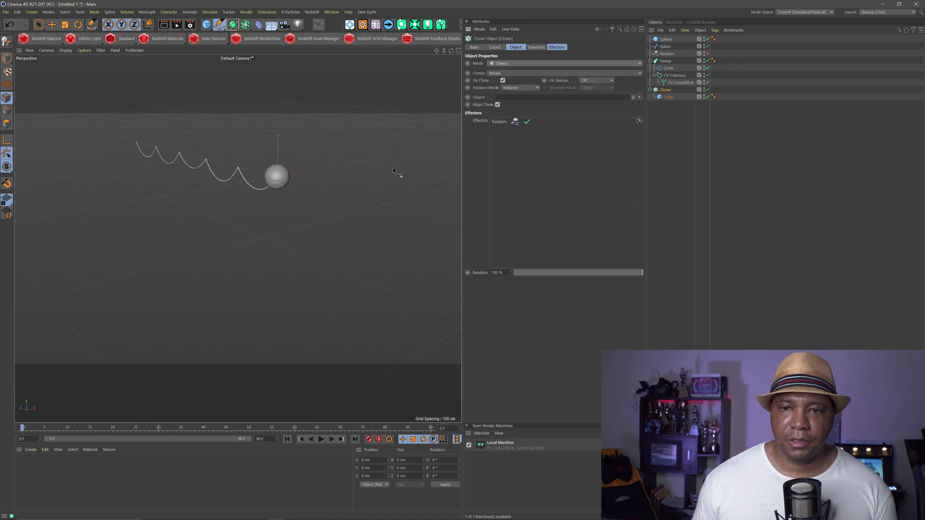
left_click_drag(666, 39, 540, 101)
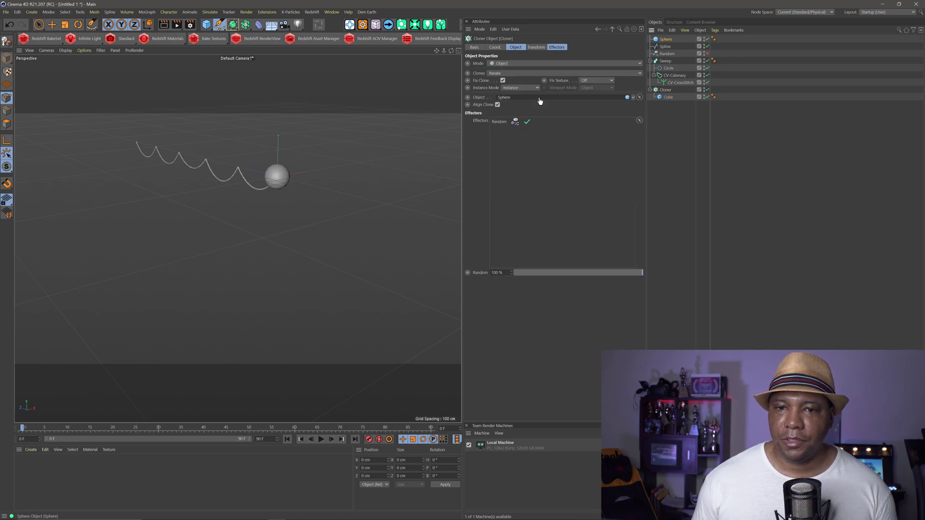
scroll(276, 179, "up", 8)
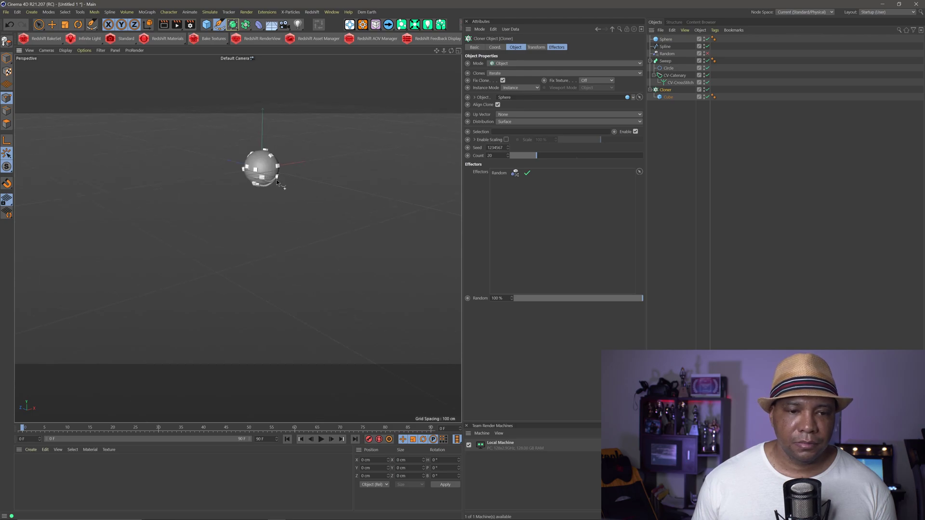
left_click(707, 39)
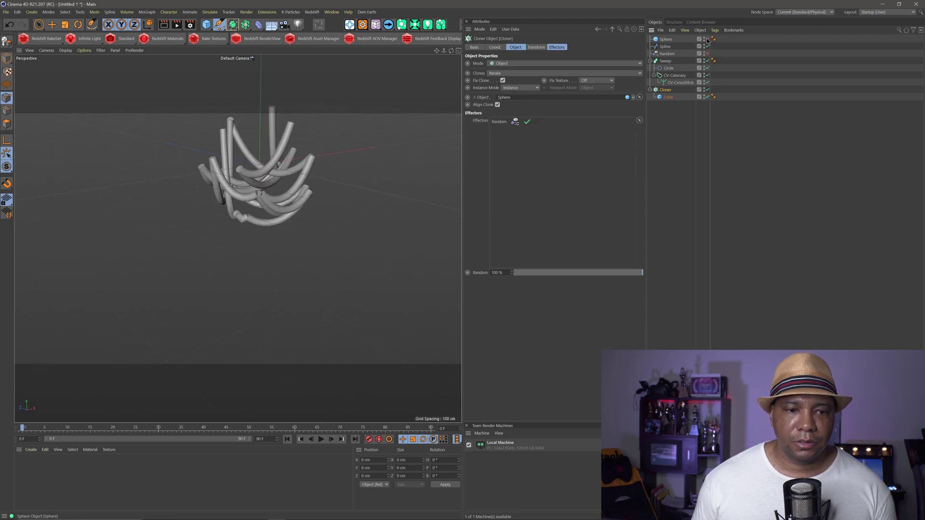
Set the radius of the Sweep's Circle to 2 cm
left_click(669, 68)
left_click(518, 78)
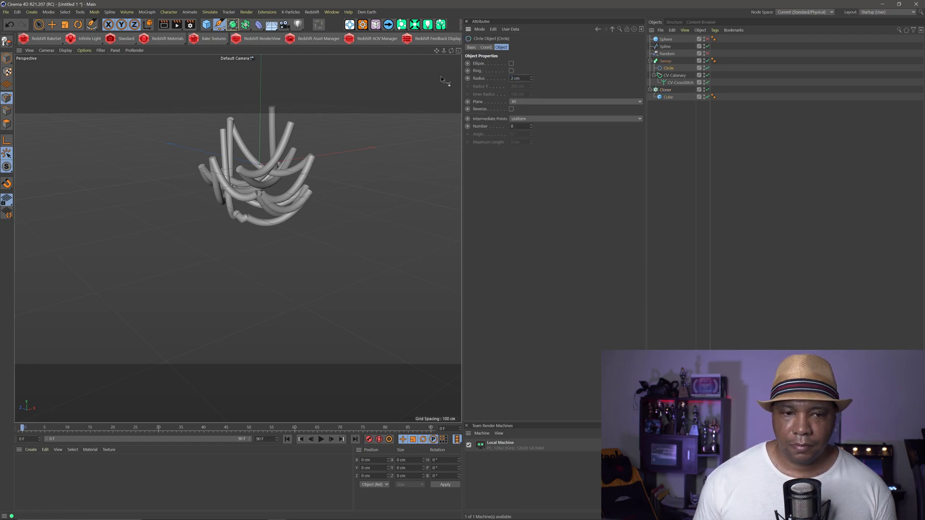
type("2")
key("Return")
Set the Sphere's radius to 600 cm and toggle the Sphere to inspect the wires around it
left_click(669, 41)
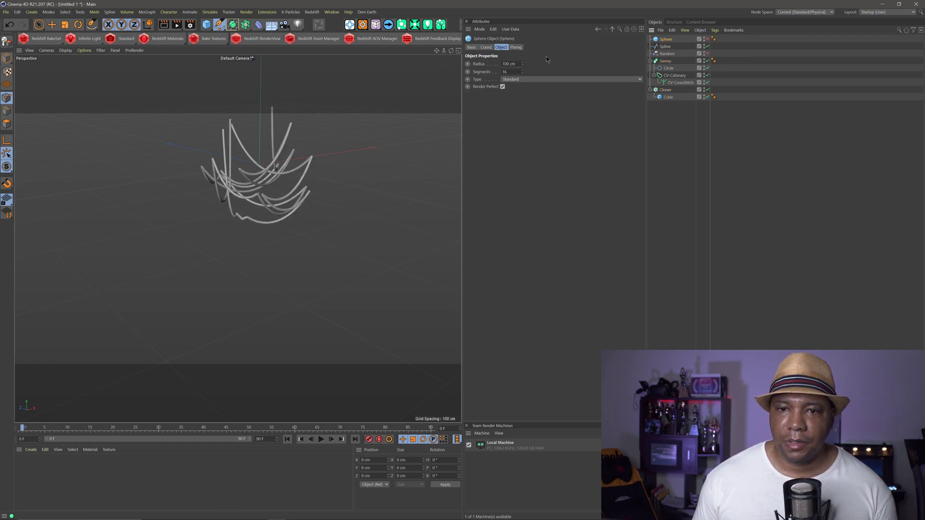
double_click(511, 64)
type("600")
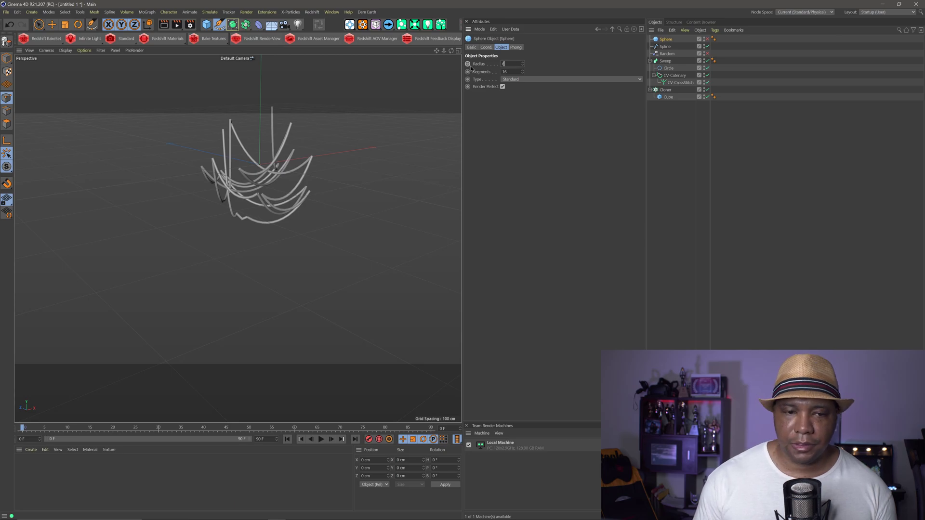
key("Return")
middle_click_drag(273, 178, 236, 216, "alt")
left_click(707, 39)
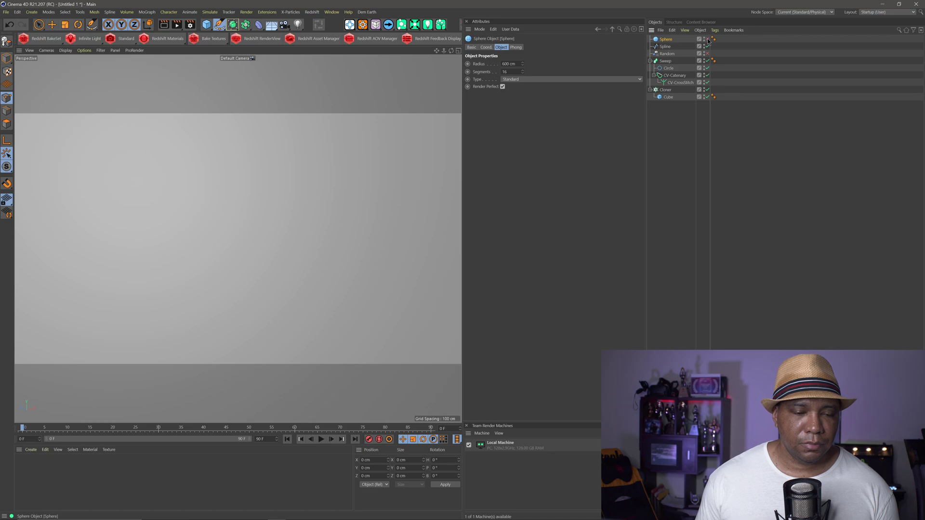
scroll(279, 191, "down", 5)
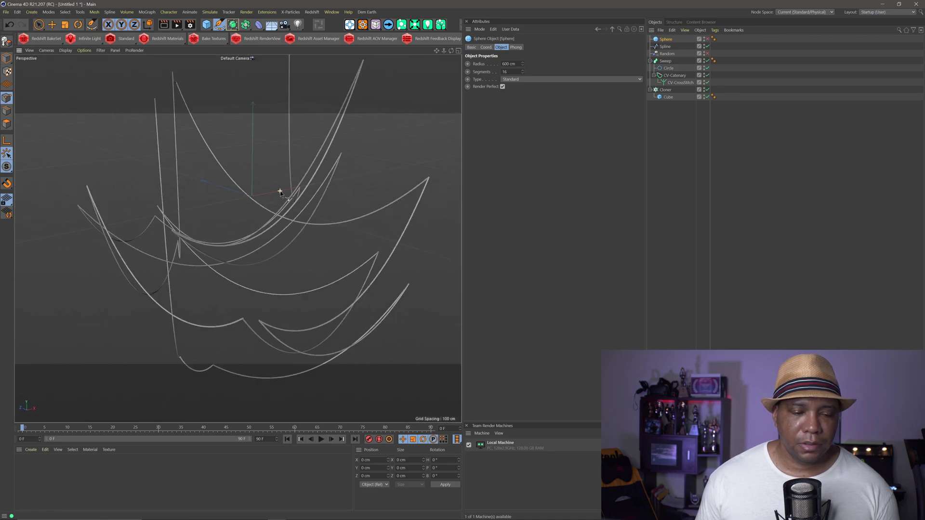
mouse_move(262, 201)
left_mouse_down("alt")
mouse_move(235, 216)
mouse_move(274, 201)
left_mouse_up("alt")
middle_click_drag(273, 200, 251, 214, "alt")
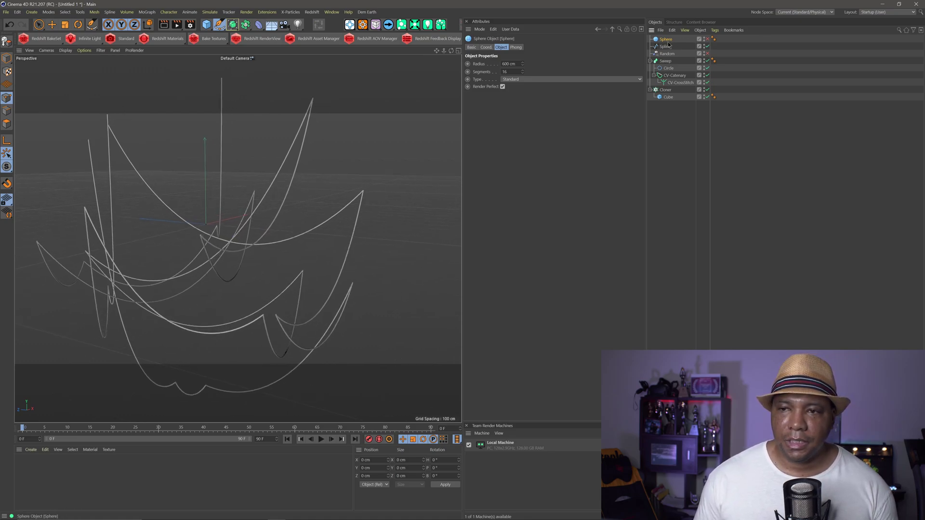
Set the Cloner's Clones option to Random
left_click(666, 90)
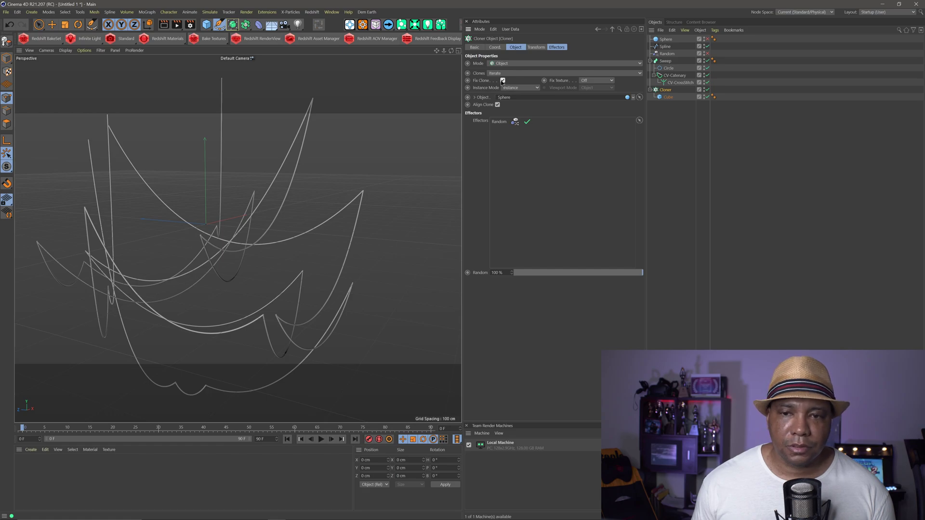
left_click(474, 97)
left_click(475, 97)
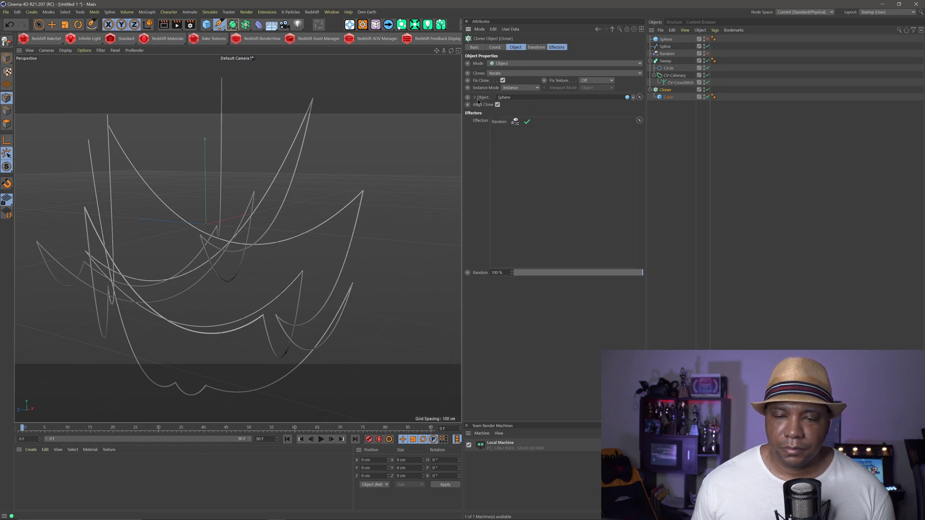
left_click(530, 47)
left_click(515, 47)
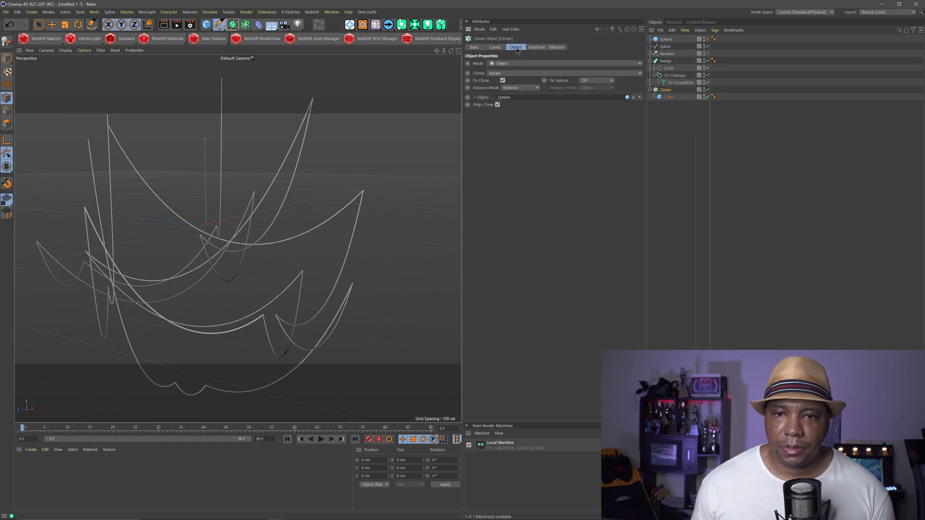
left_click(496, 72)
left_click(497, 89)
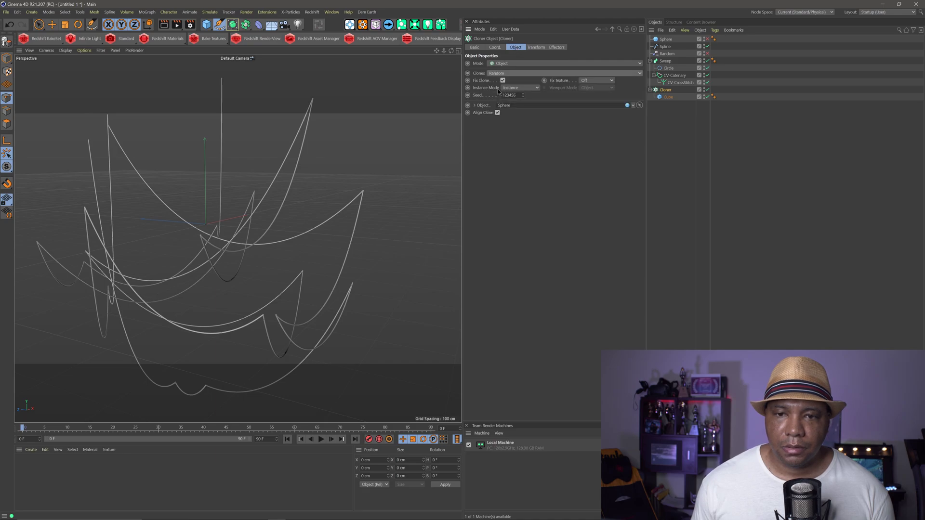
Re-enable the Sphere and convert it to an editable polygon object
left_click(666, 40)
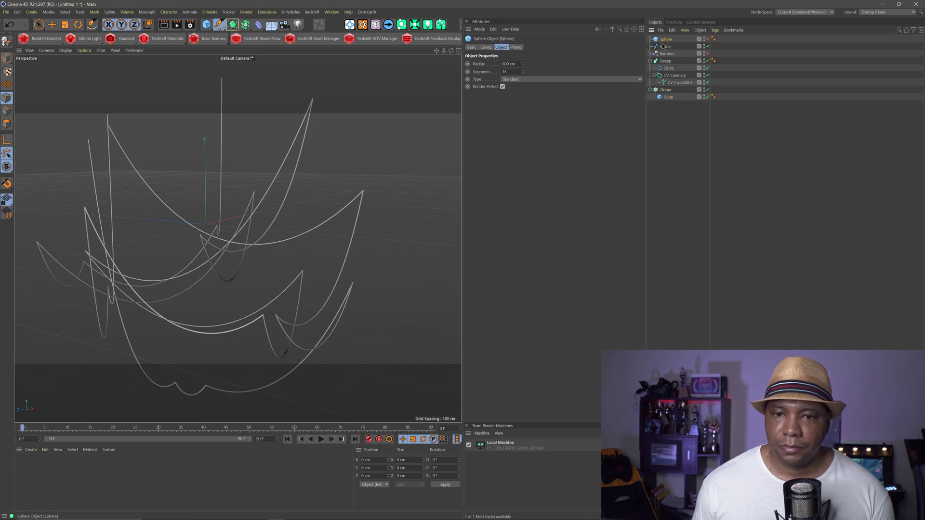
left_click(707, 39)
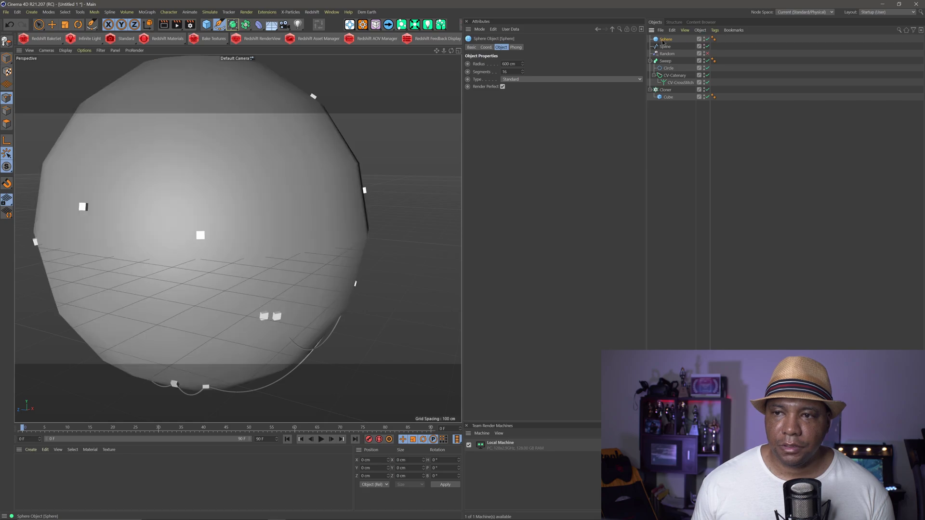
key("c")
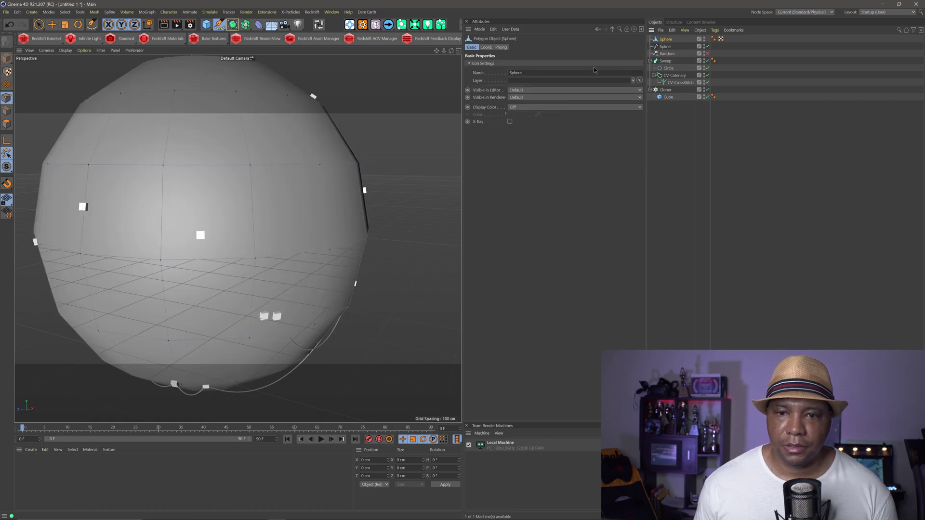
Set the Cloner's distribution over the Sphere to Vertex
left_click(665, 89)
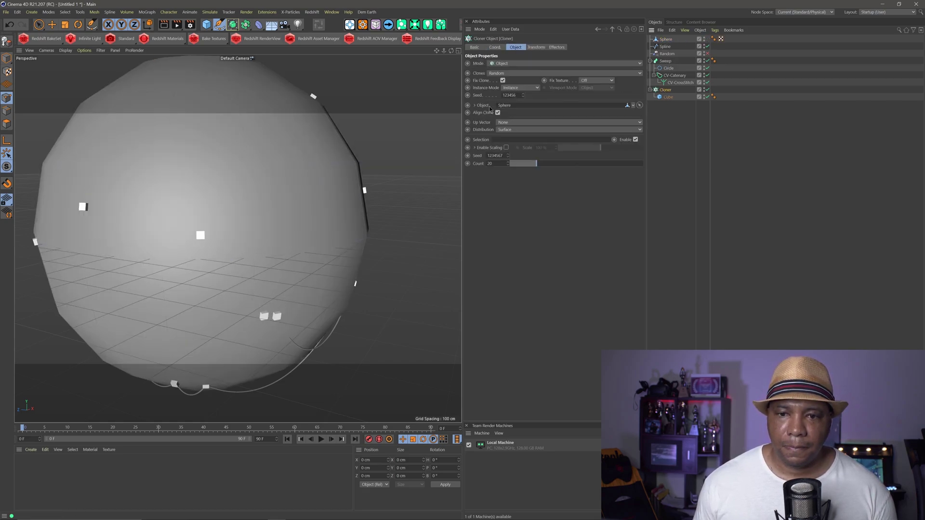
left_click(511, 129)
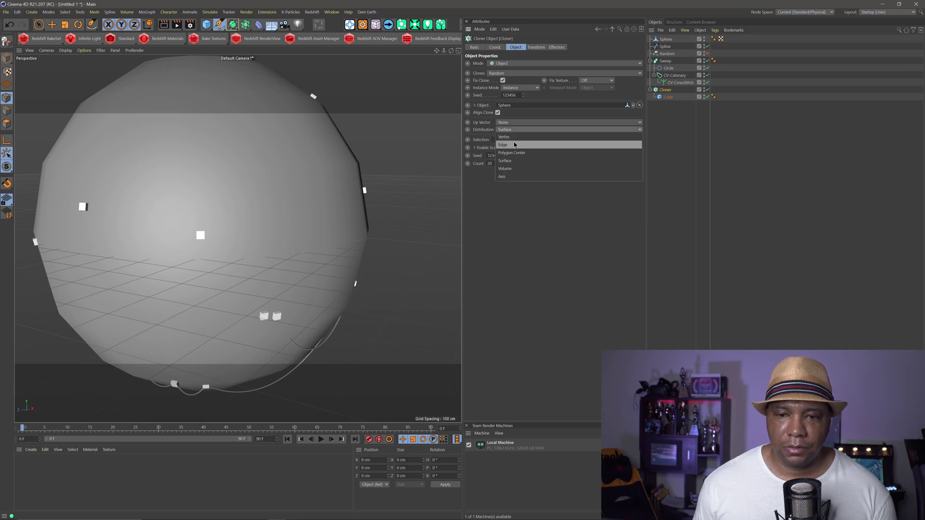
left_click(516, 139)
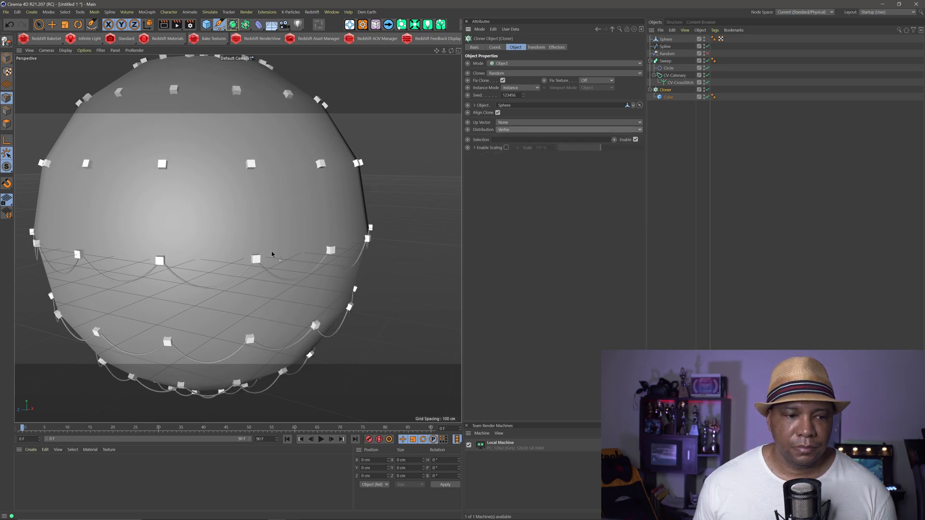
Hide the Sphere and disable the Cloner's Cube so that only the hanging wires show
left_click(704, 39)
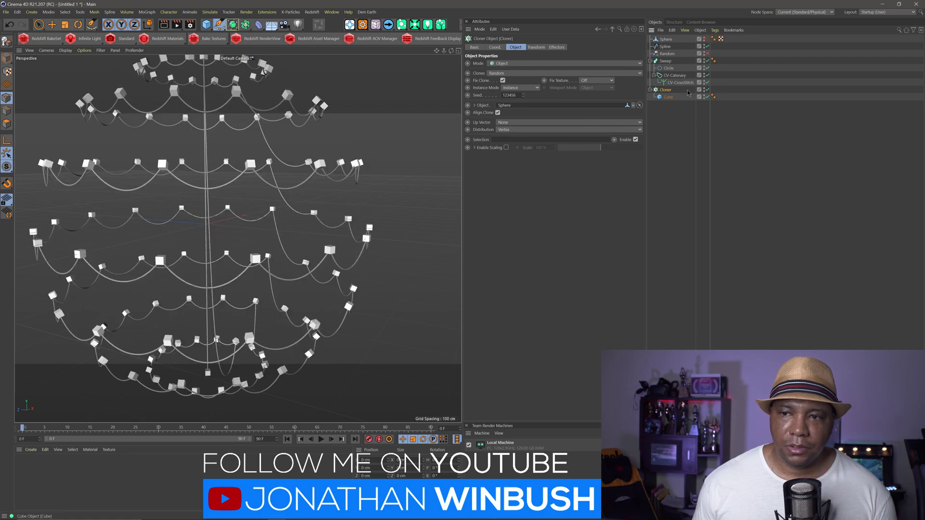
left_click(708, 97)
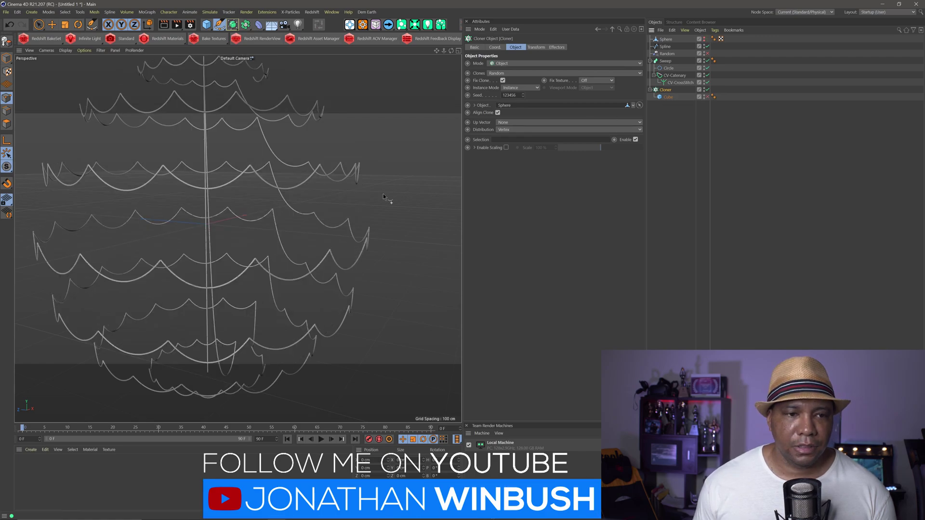
mouse_move(227, 237)
left_mouse_down("alt")
mouse_move(252, 236)
mouse_move(211, 258)
mouse_move(237, 231)
left_mouse_up("alt")
scroll(247, 247, "down", 5)
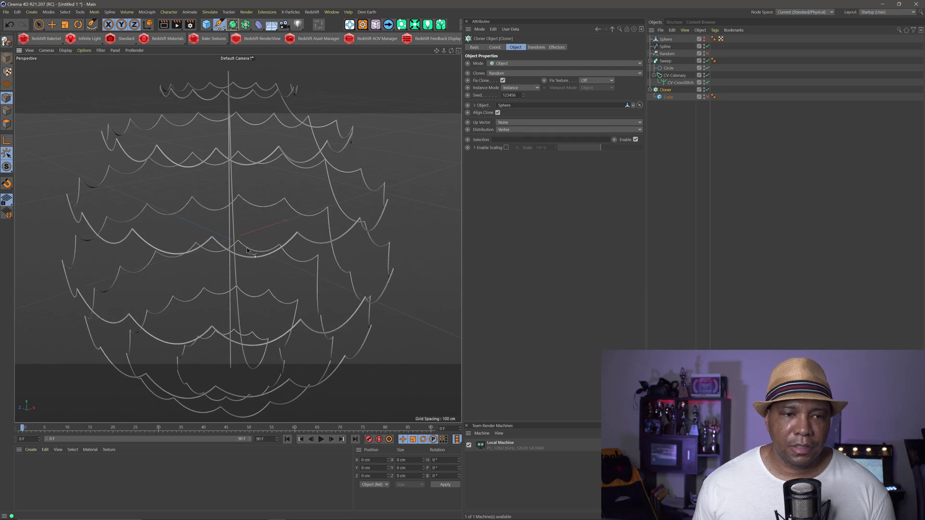
scroll(246, 249, "down", 1)
left_click_drag(247, 248, 228, 222, "alt")
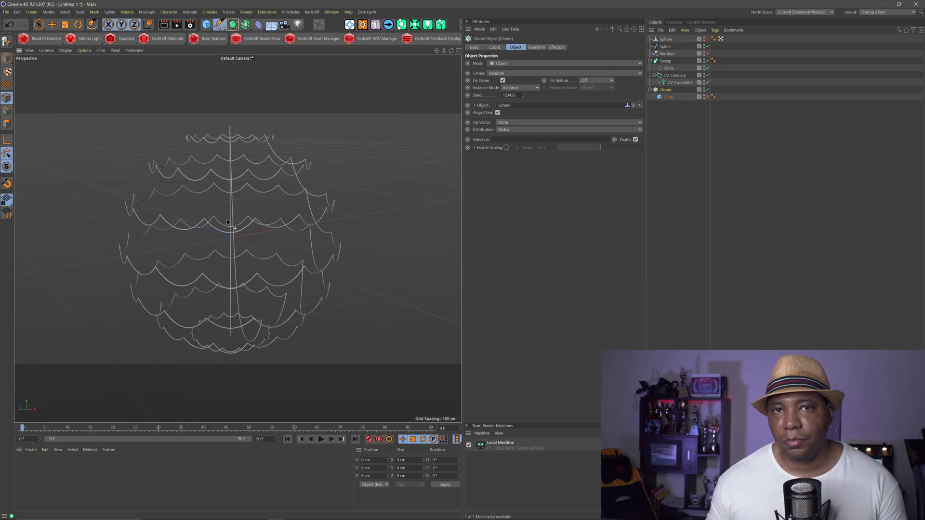